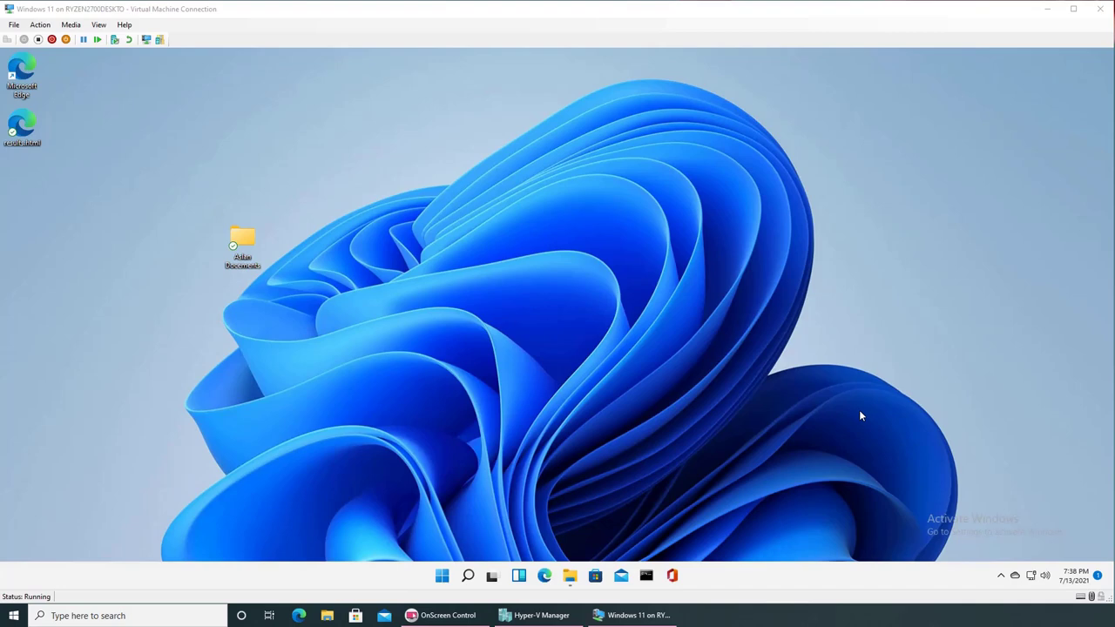
# Open the Run dialog with Win+R after briefly toggling the Start menu.
pyautogui.press('super')
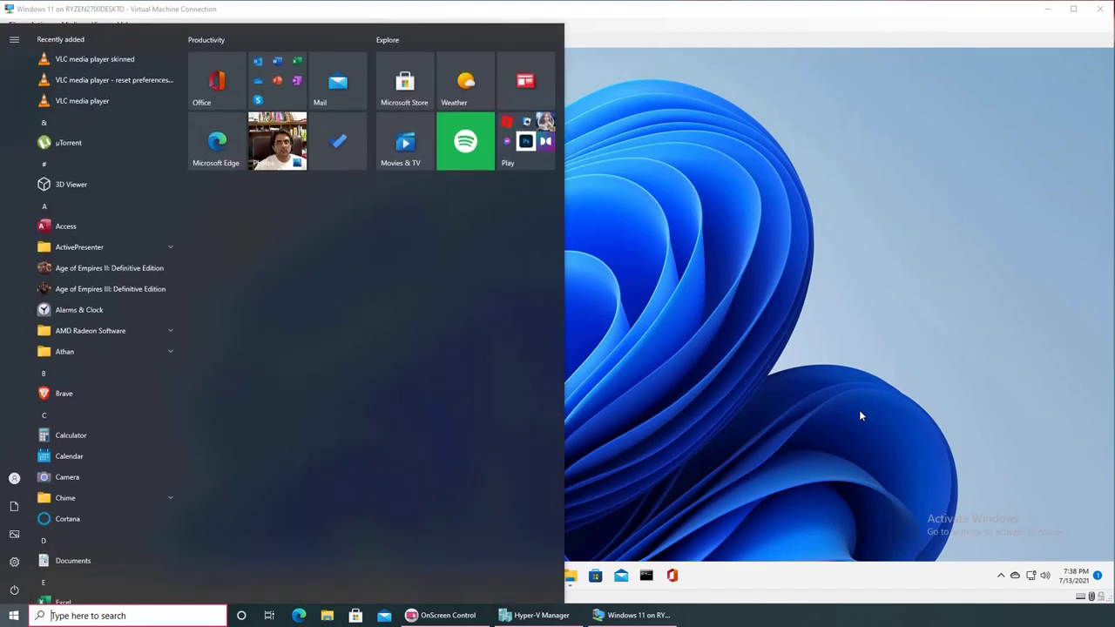
pyautogui.press('super')
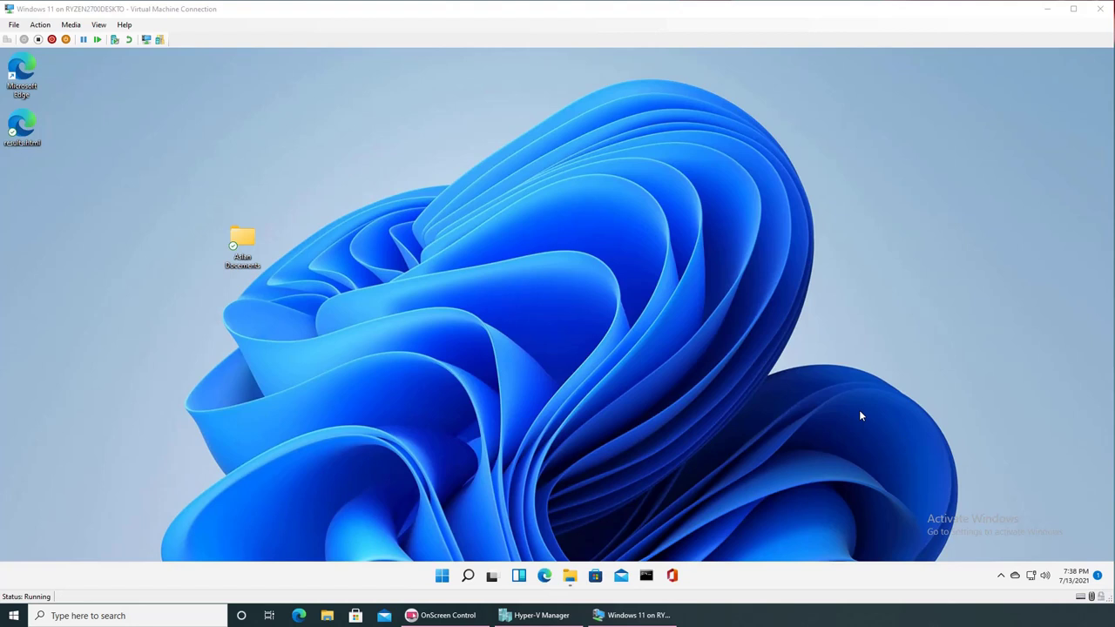
pyautogui.press('super+r')
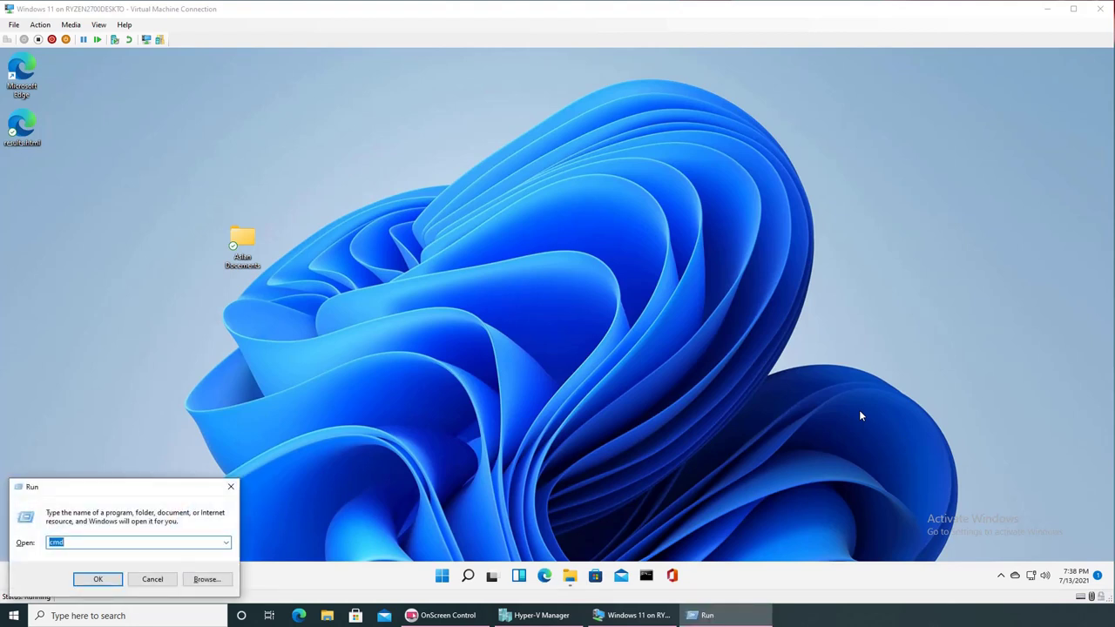
# Run lusrmgr.msc, then close the Local Users and Groups console.
pyautogui.write('lusrmgr.msc')
pyautogui.press('Return')
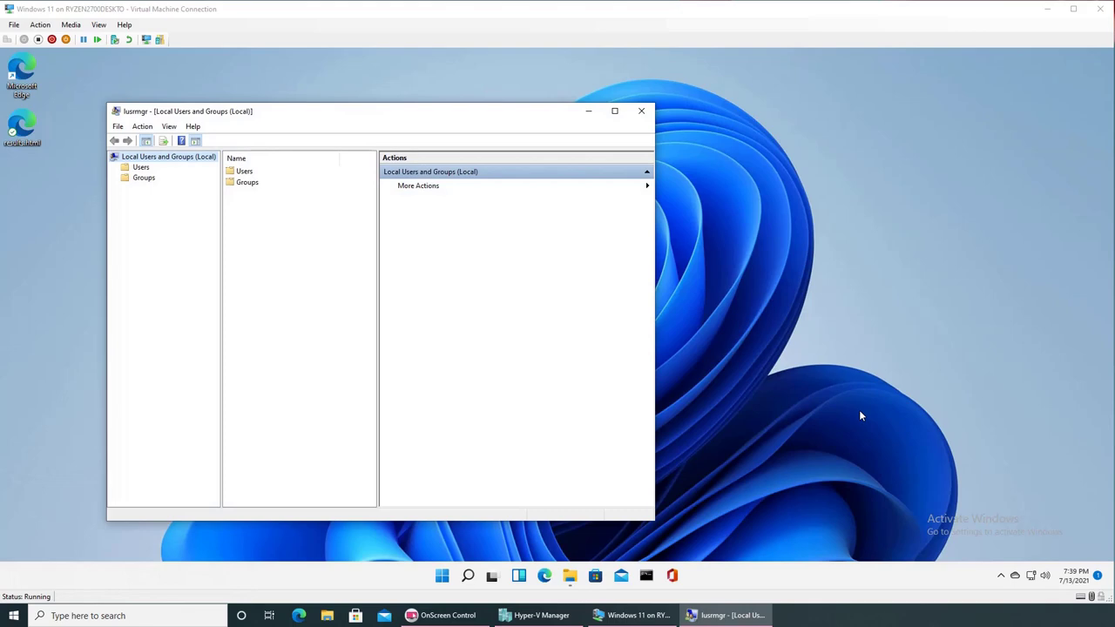
pyautogui.hotkey('alt', 'F4')
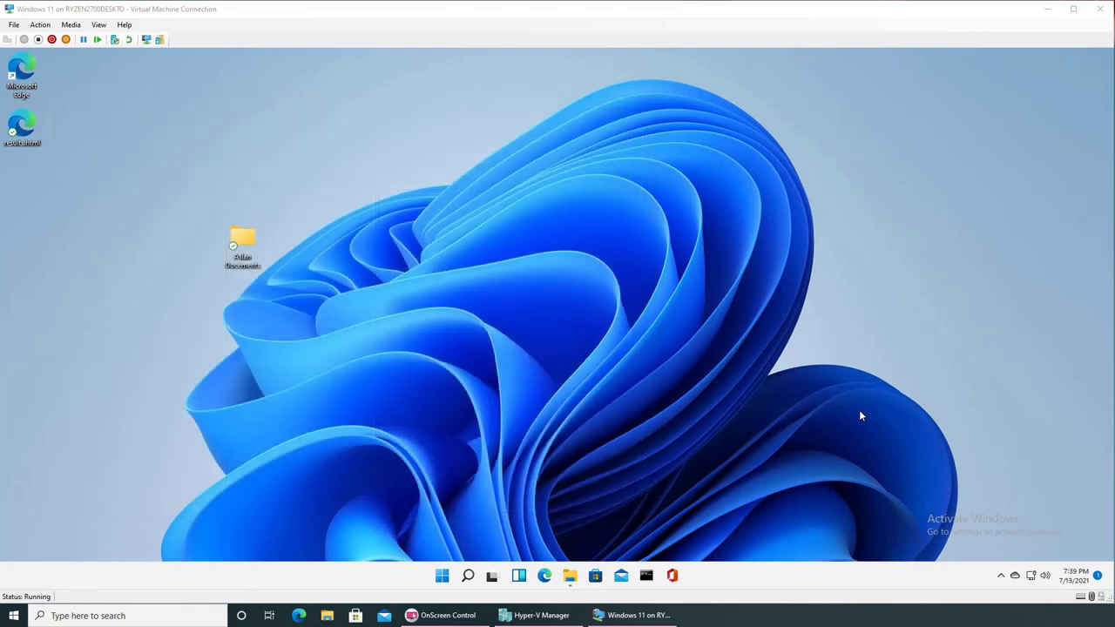
# Search the virtual machine's Start menu for "com" to find Computer Management.
pyautogui.press('super')
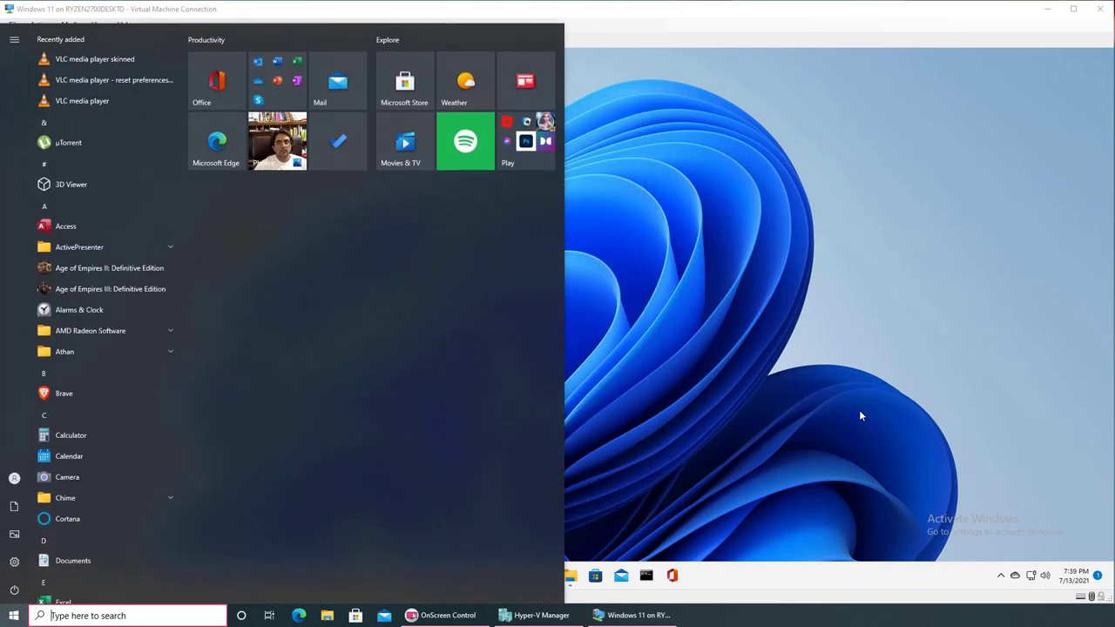
pyautogui.press('super')
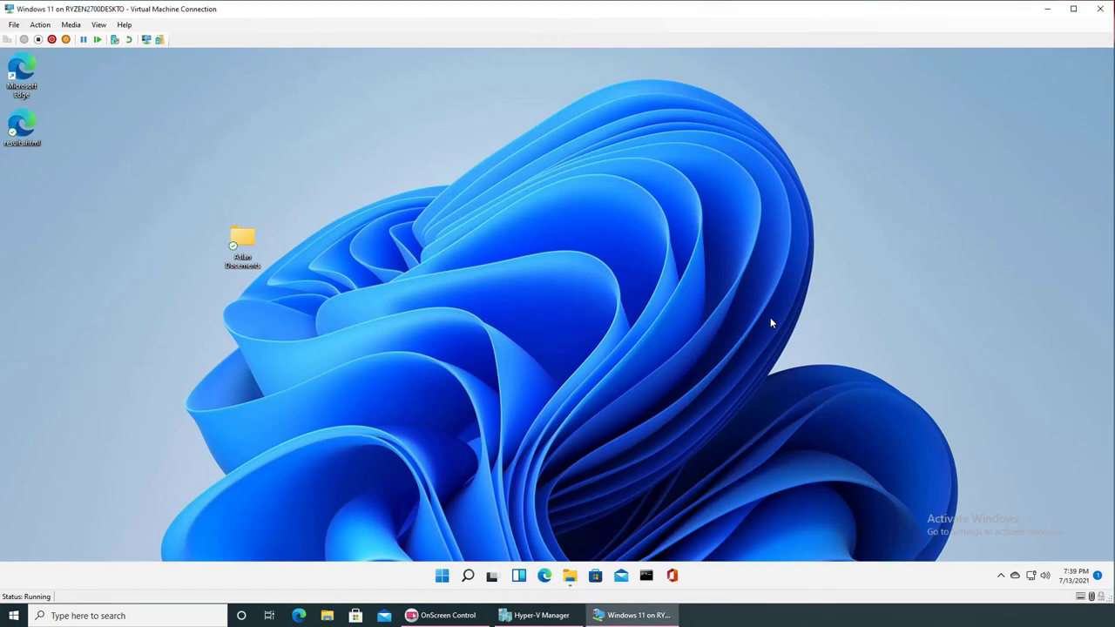
pyautogui.press('super')
pyautogui.write('com')
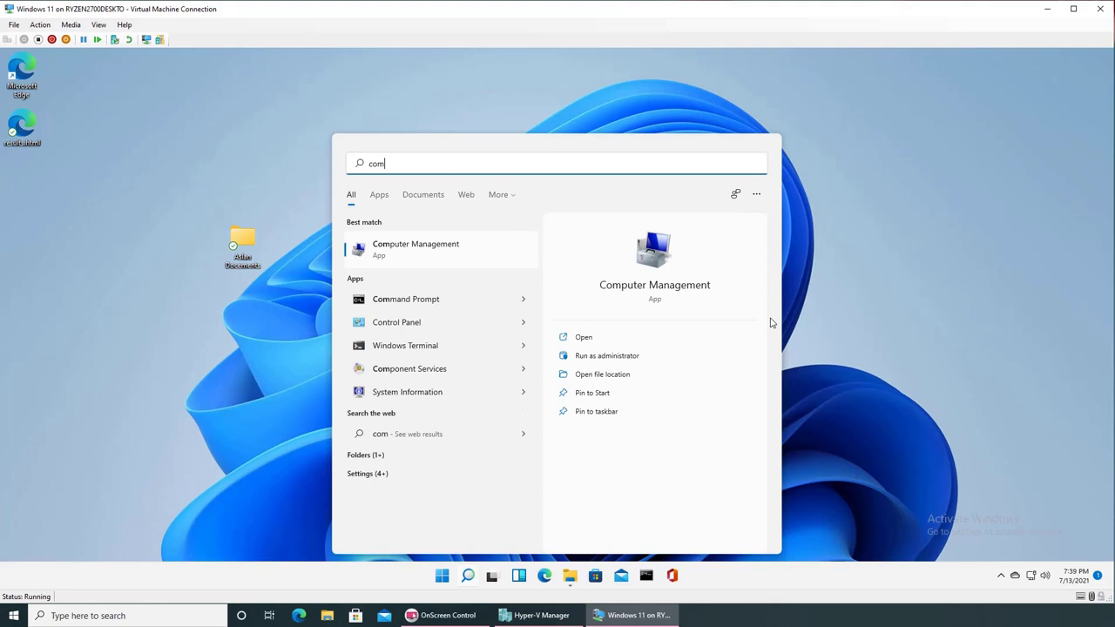
# Launch Computer Management, expand Local Users and Groups, show the Users list, and centre the window.
pyautogui.click(453, 244)
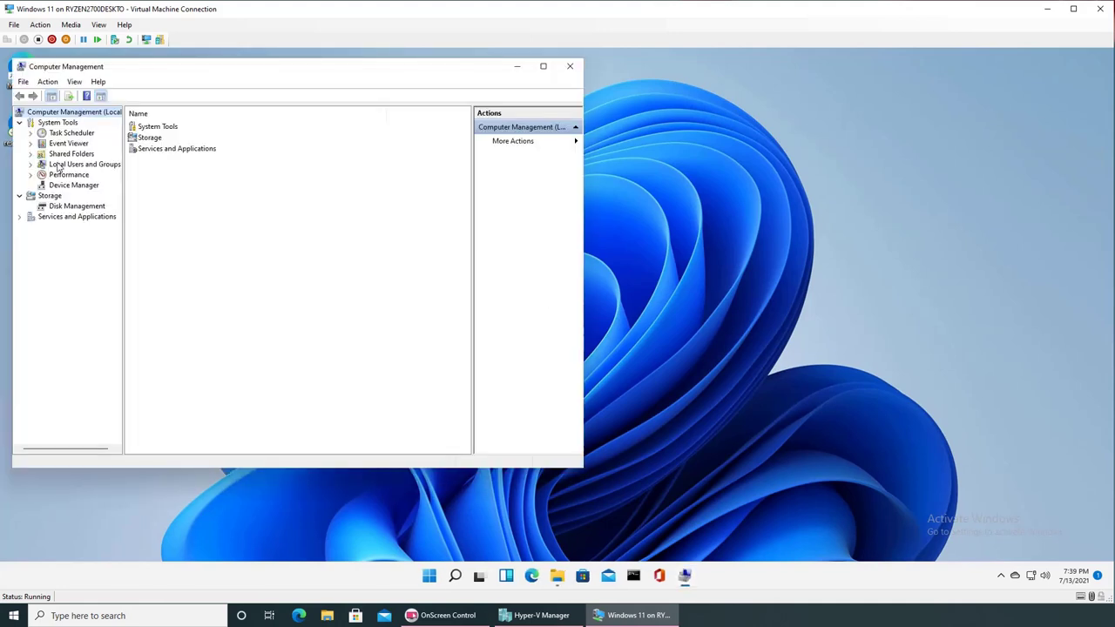
pyautogui.doubleClick(62, 164)
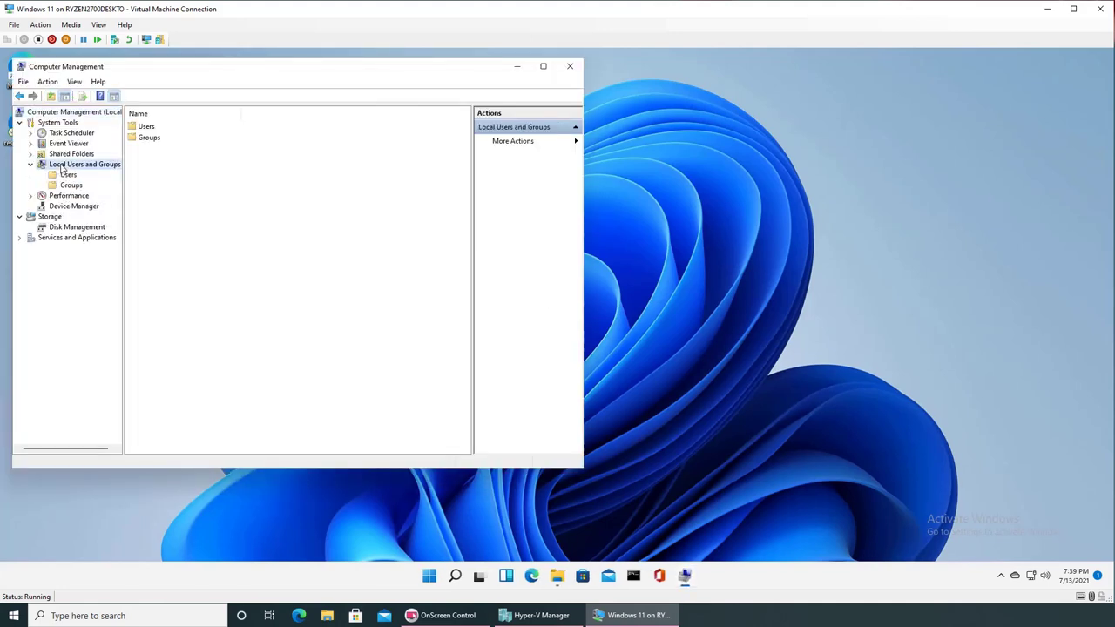
pyautogui.click(68, 175)
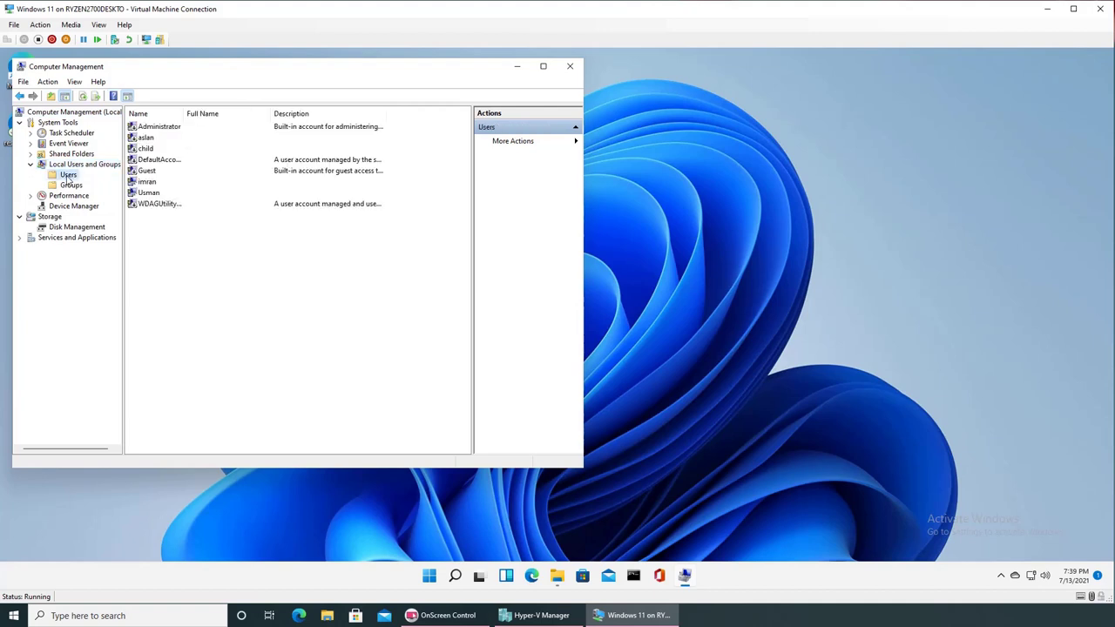
pyautogui.click(70, 186)
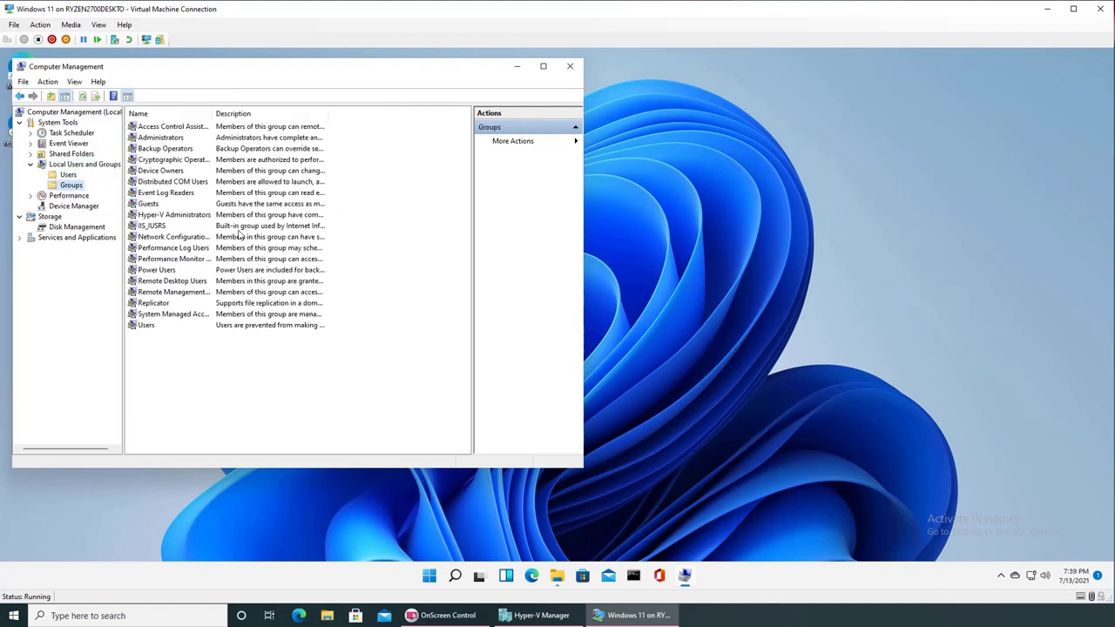
pyautogui.click(63, 176)
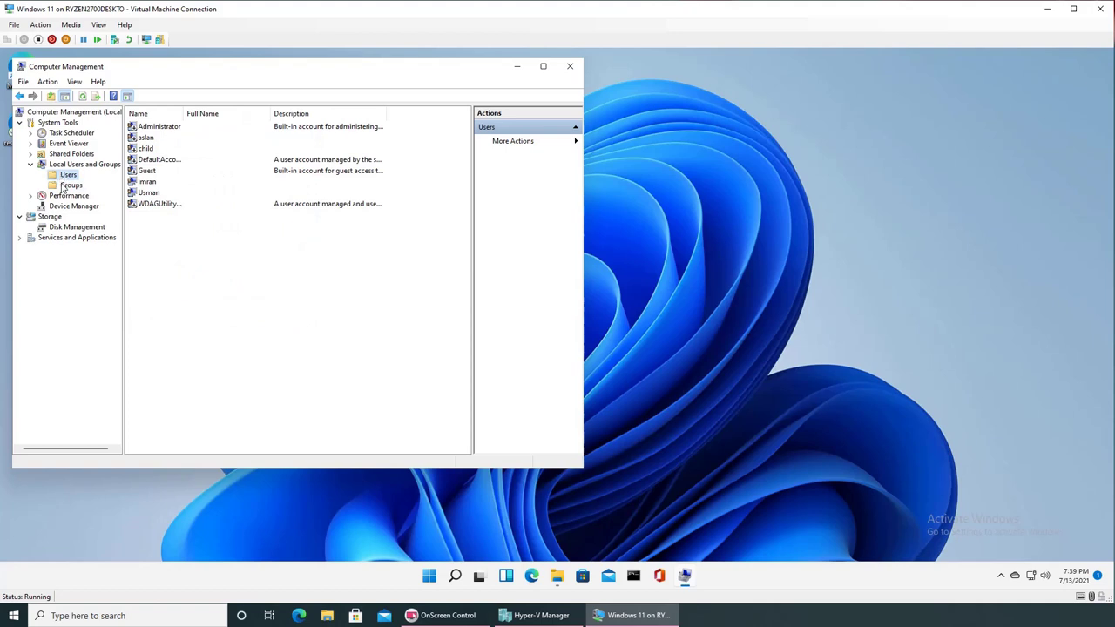
pyautogui.moveTo(278, 71); pyautogui.dragTo(486, 90)
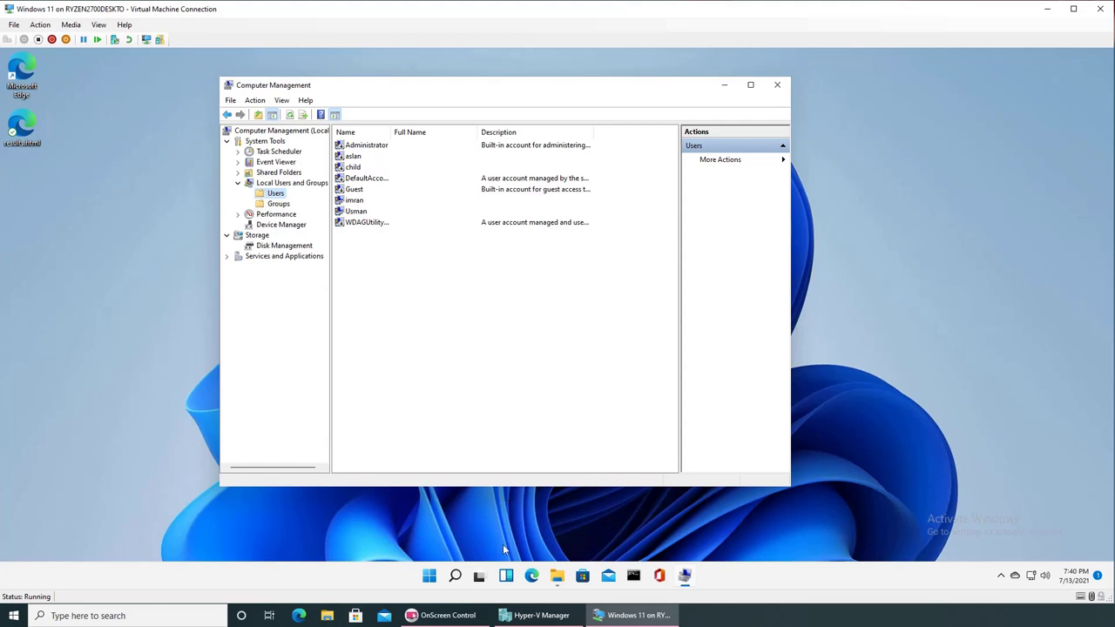
pyautogui.click(533, 615)
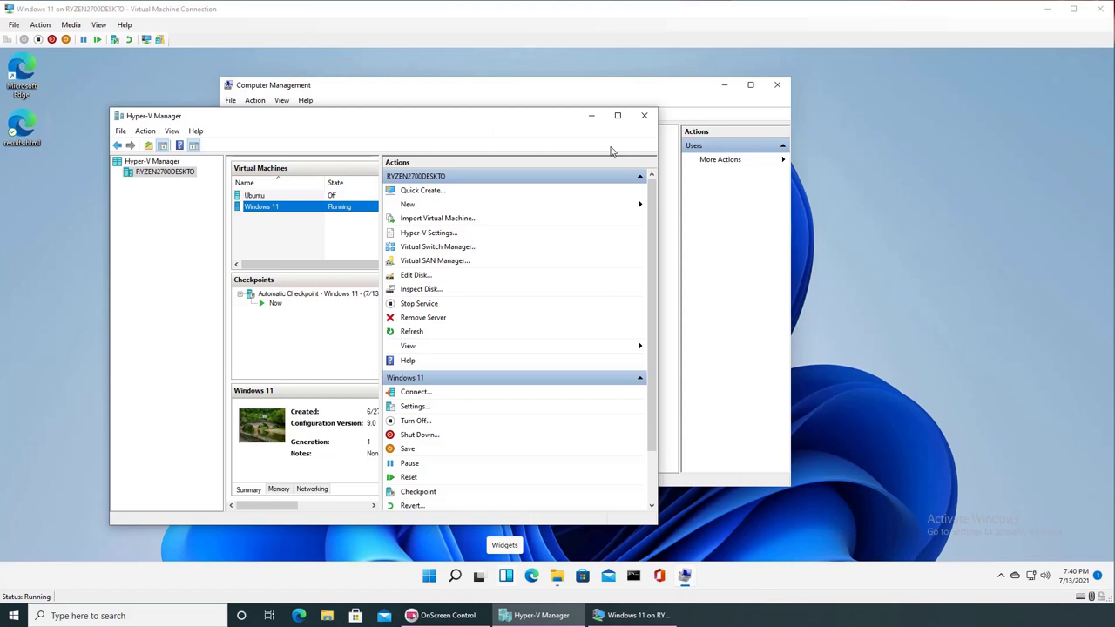
pyautogui.click(645, 104)
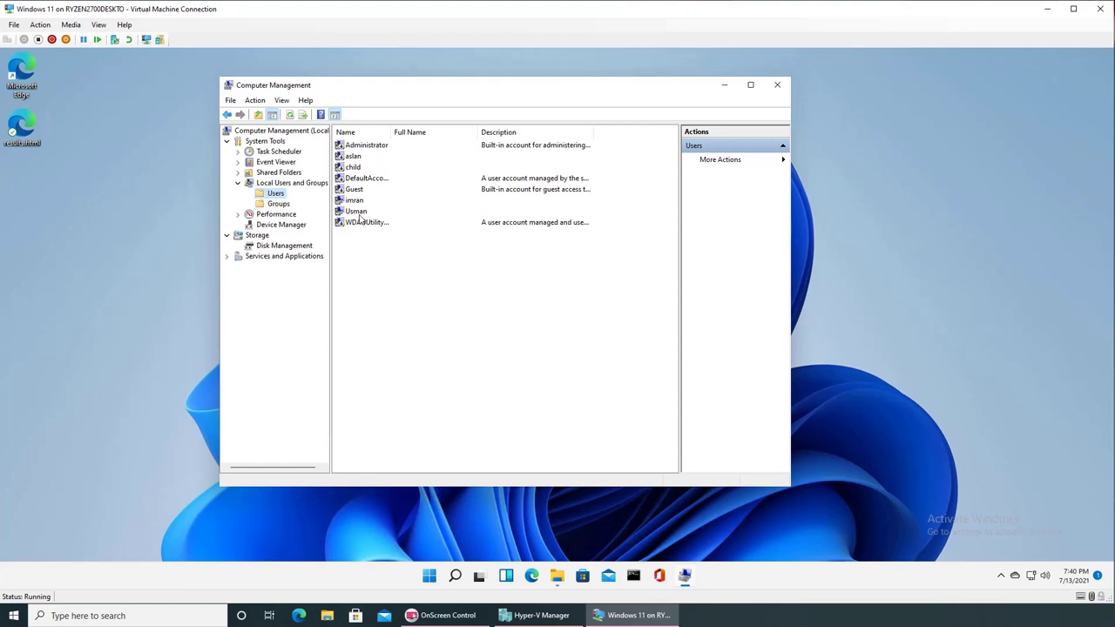
pyautogui.click(359, 211)
pyautogui.rightClick(374, 215)
pyautogui.click(395, 284)
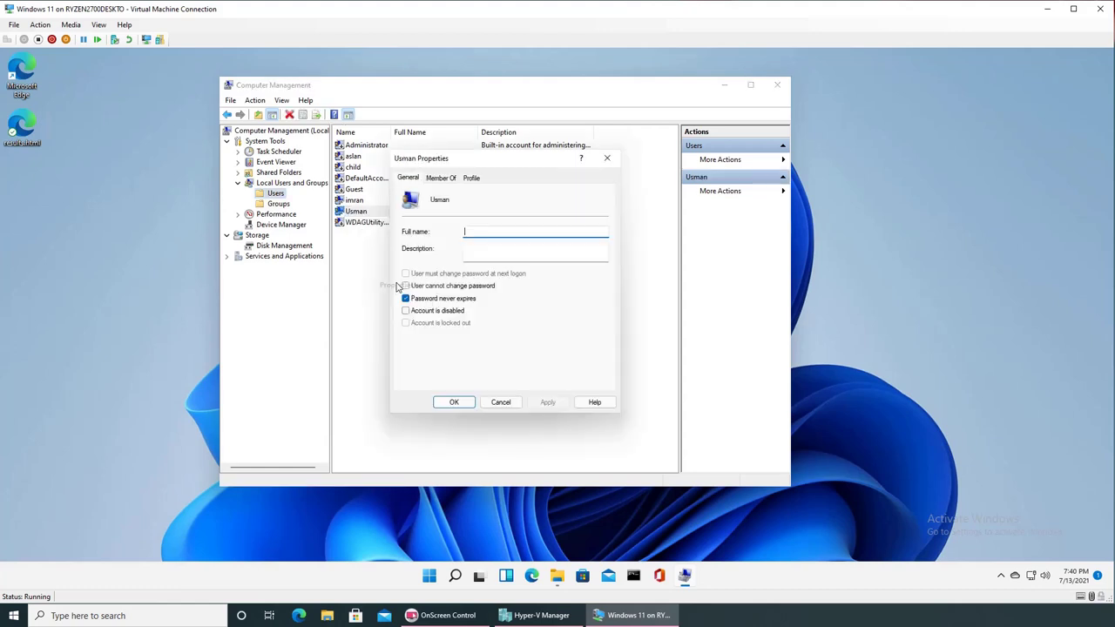
pyautogui.click(442, 179)
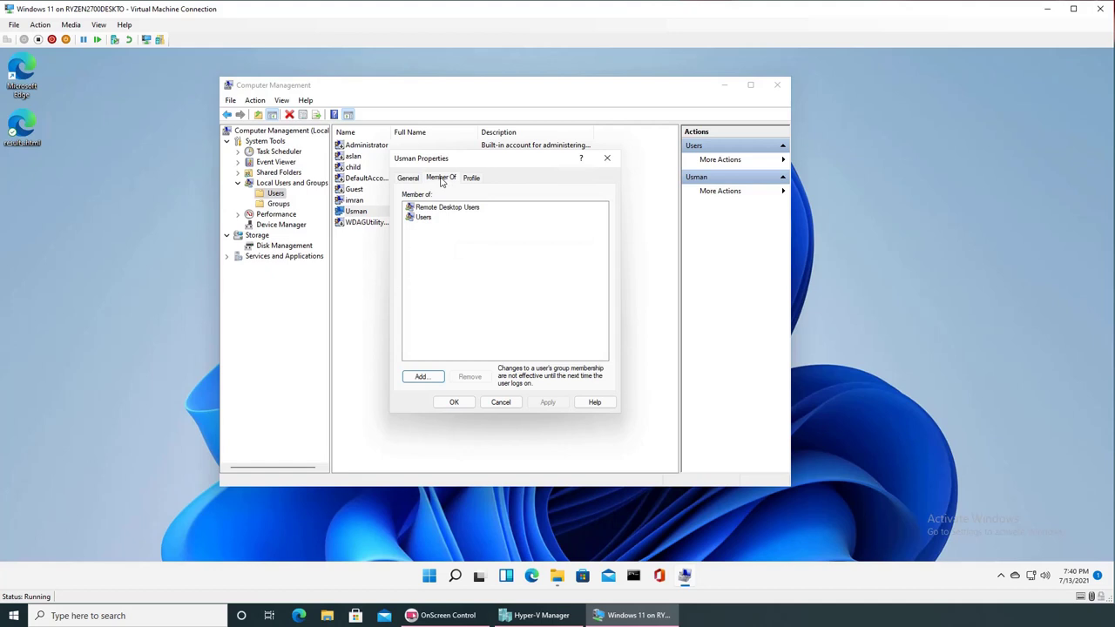
pyautogui.click(421, 377)
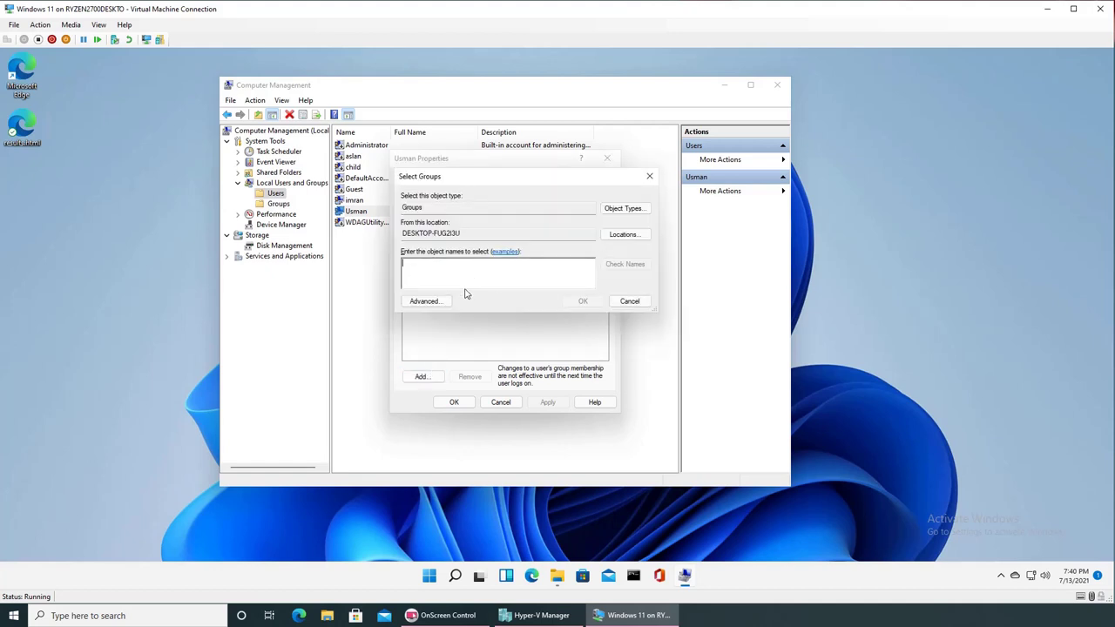
pyautogui.click(439, 300)
pyautogui.click(659, 305)
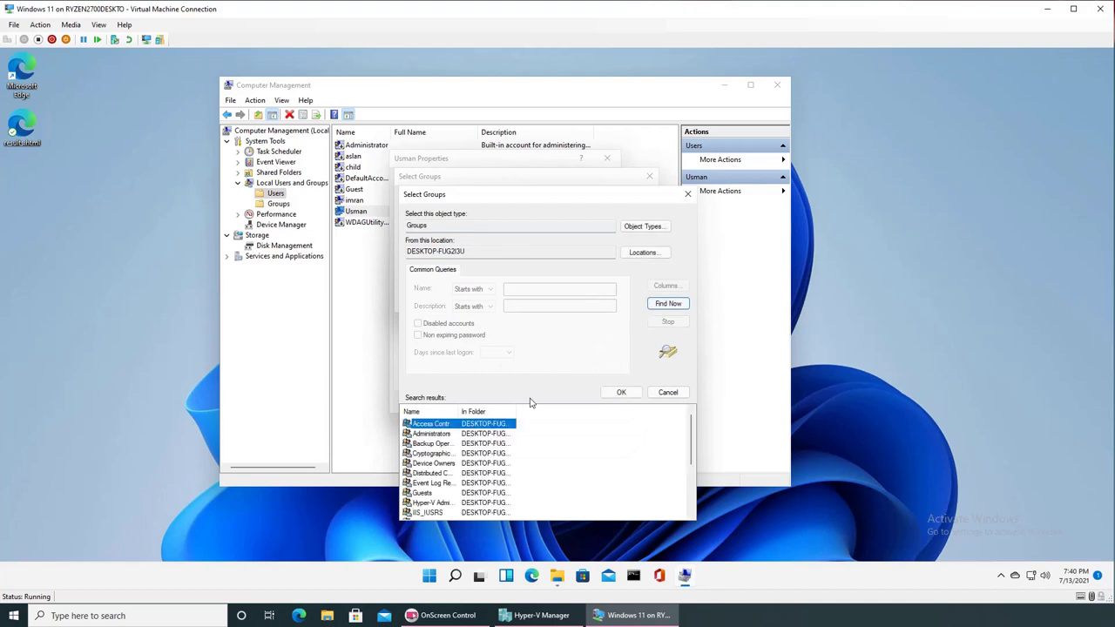
pyautogui.scroll(-3, 488, 449)
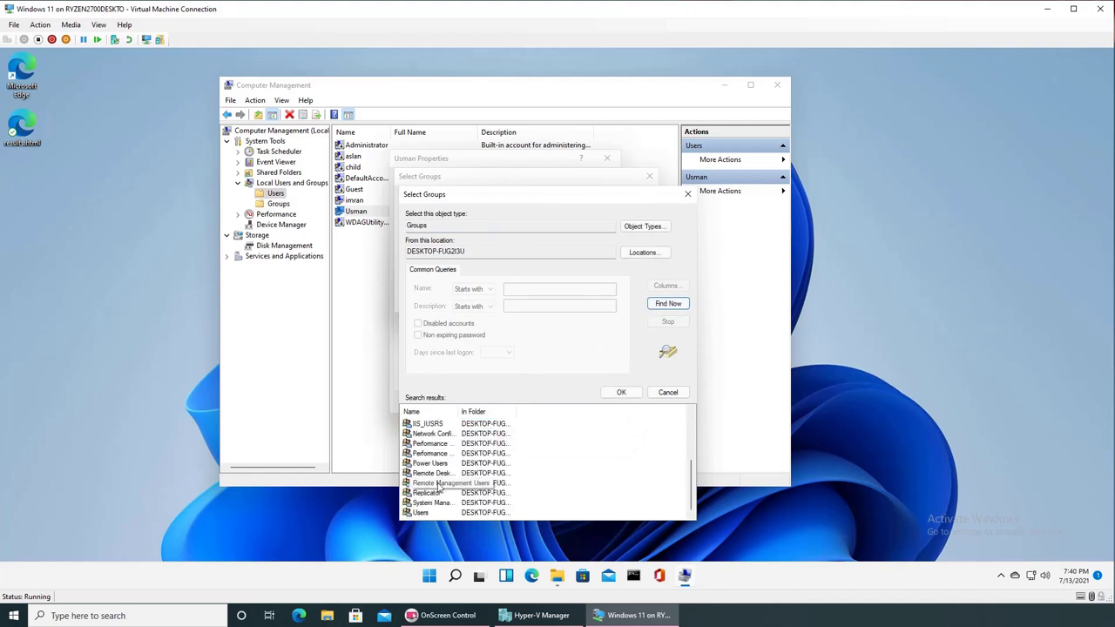
pyautogui.click(687, 194)
pyautogui.click(649, 176)
pyautogui.click(607, 159)
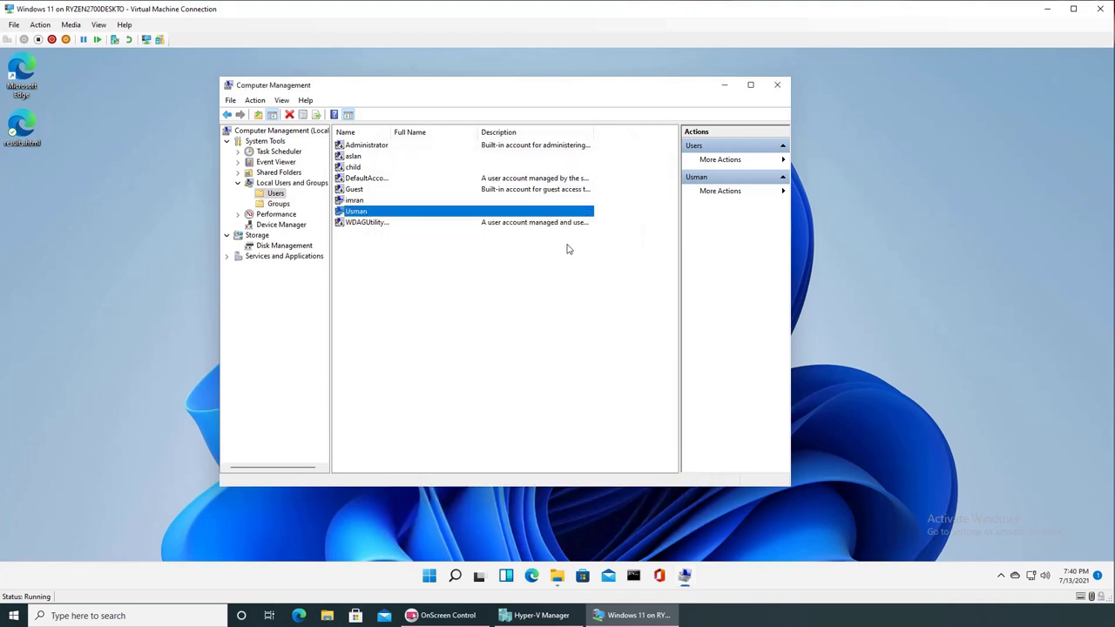
# Launch the host's lusrmgr.msc, open its Users folder and select test1.
pyautogui.press('super')
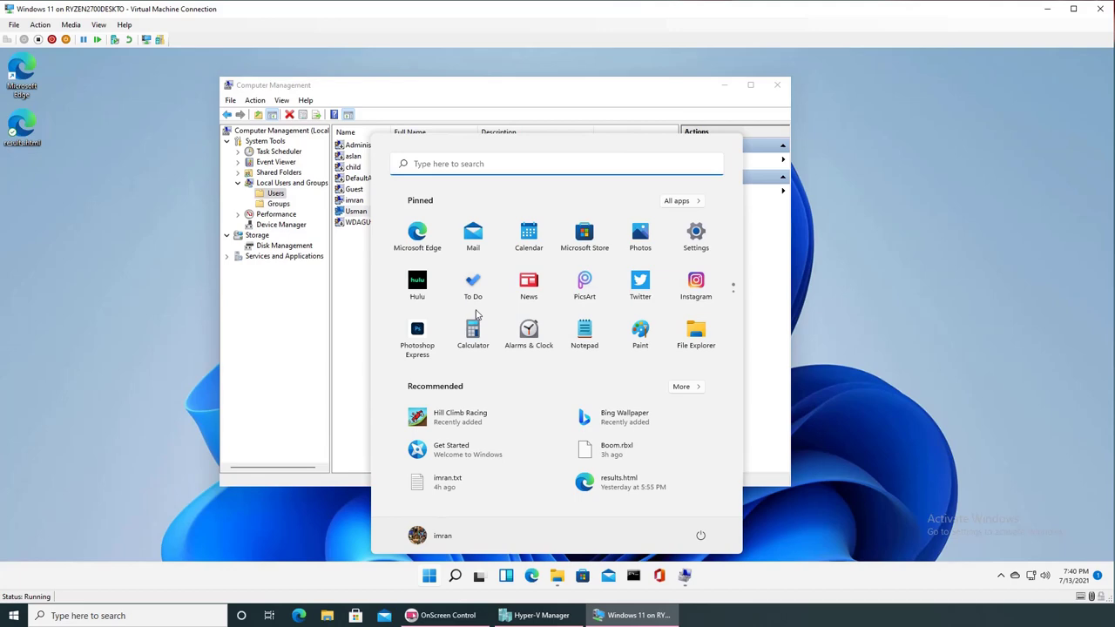
pyautogui.click(13, 618)
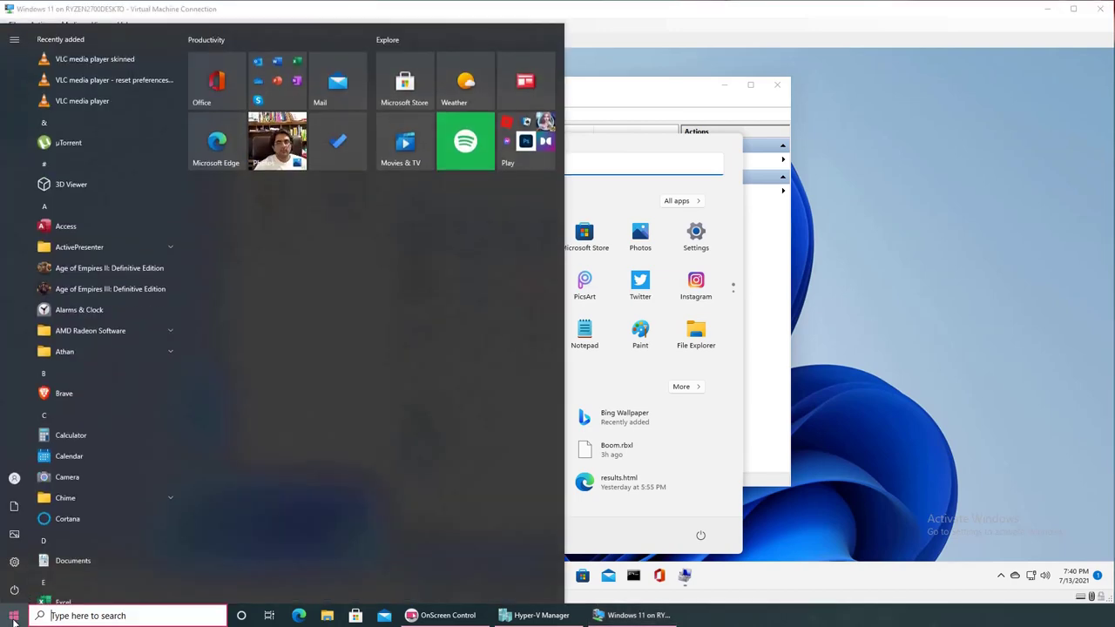
pyautogui.write('lusrmgr')
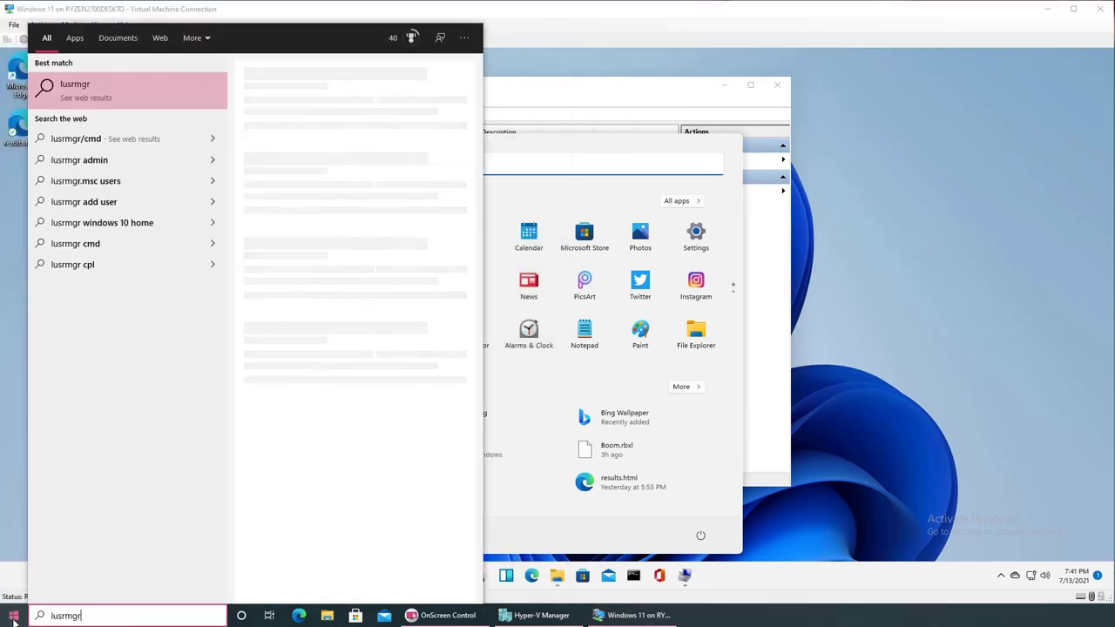
pyautogui.write('.')
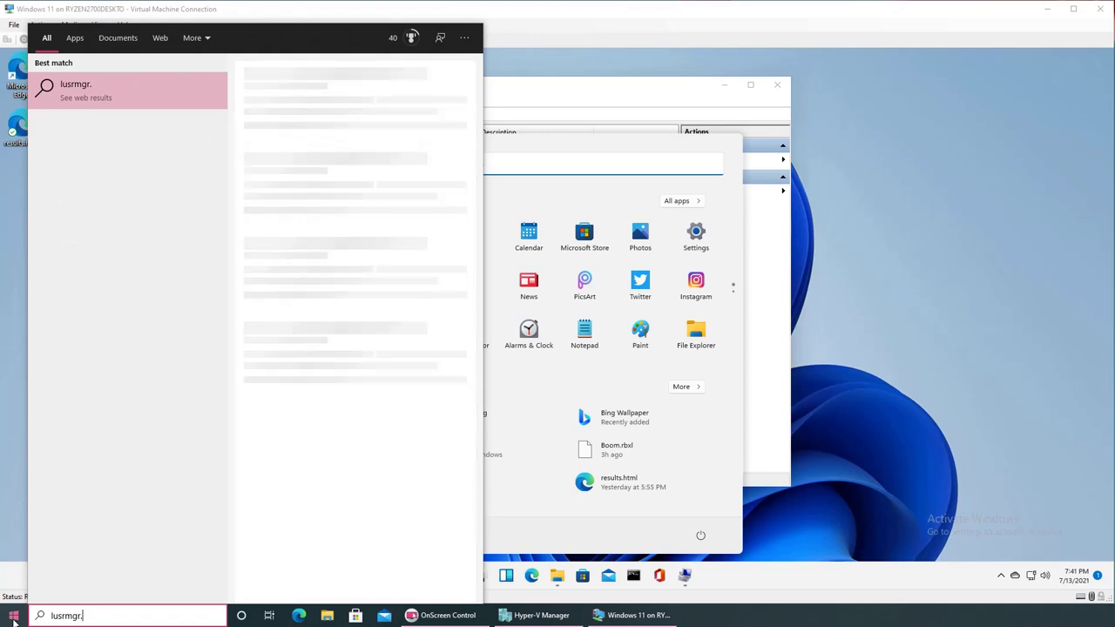
pyautogui.write('msc')
pyautogui.press('Return')
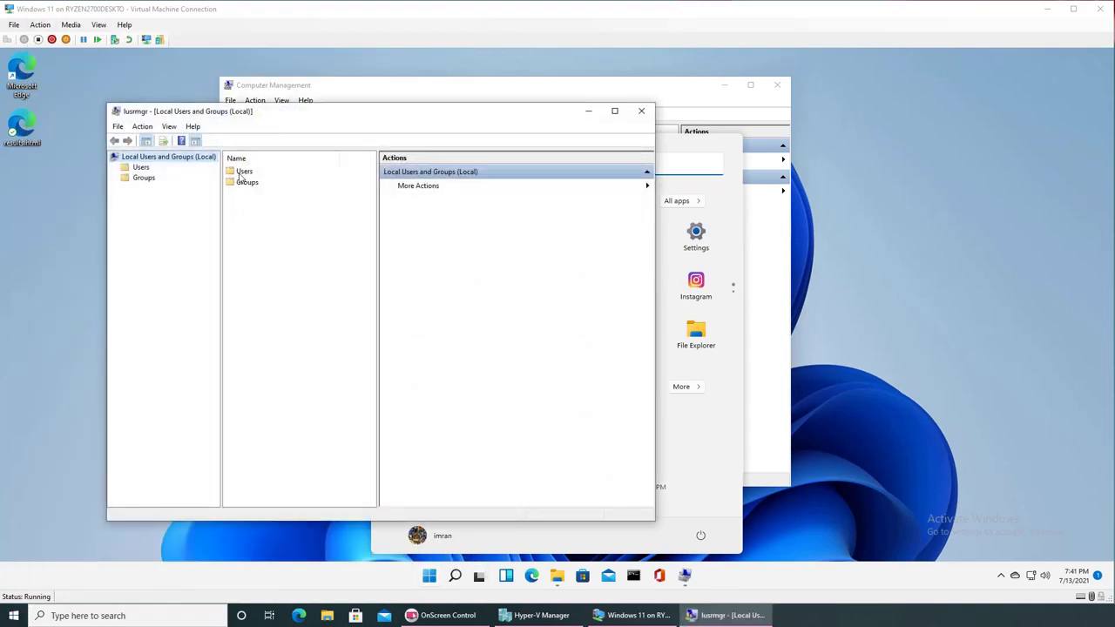
pyautogui.doubleClick(241, 173)
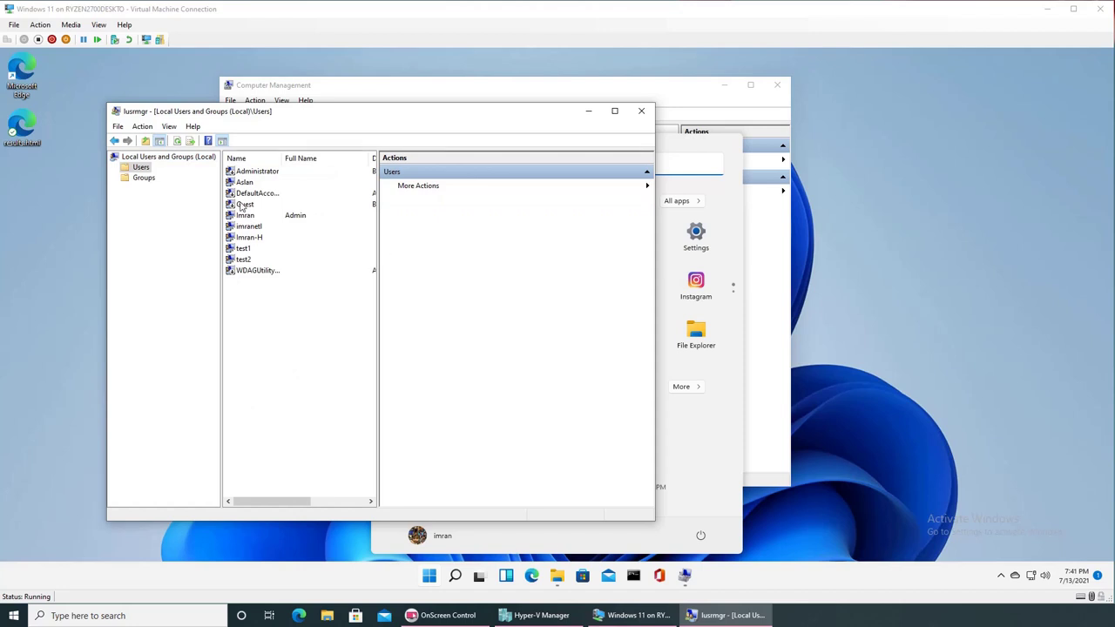
pyautogui.click(241, 251)
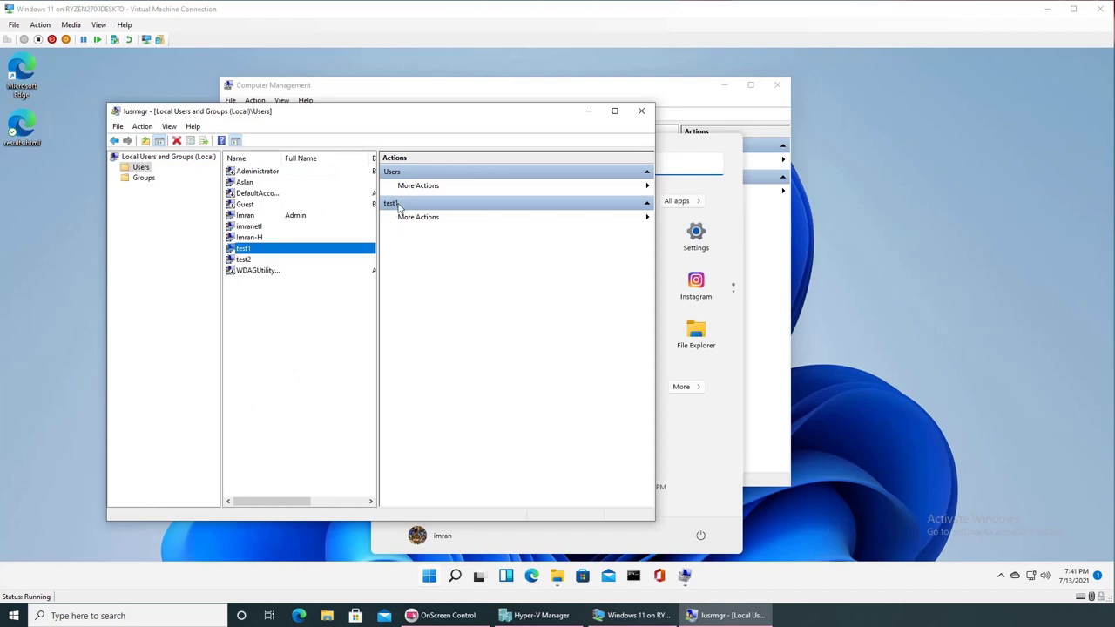
# List all local groups from test1's Member Of tab via Add > Advanced > Find Now.
pyautogui.doubleClick(271, 249)
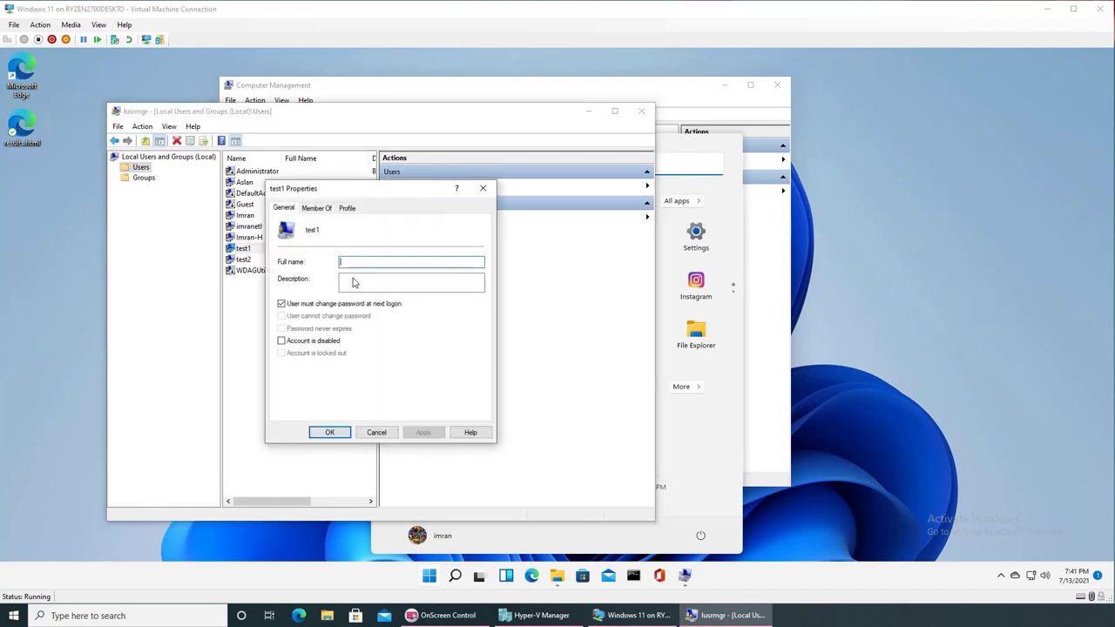
pyautogui.click(317, 209)
pyautogui.click(296, 407)
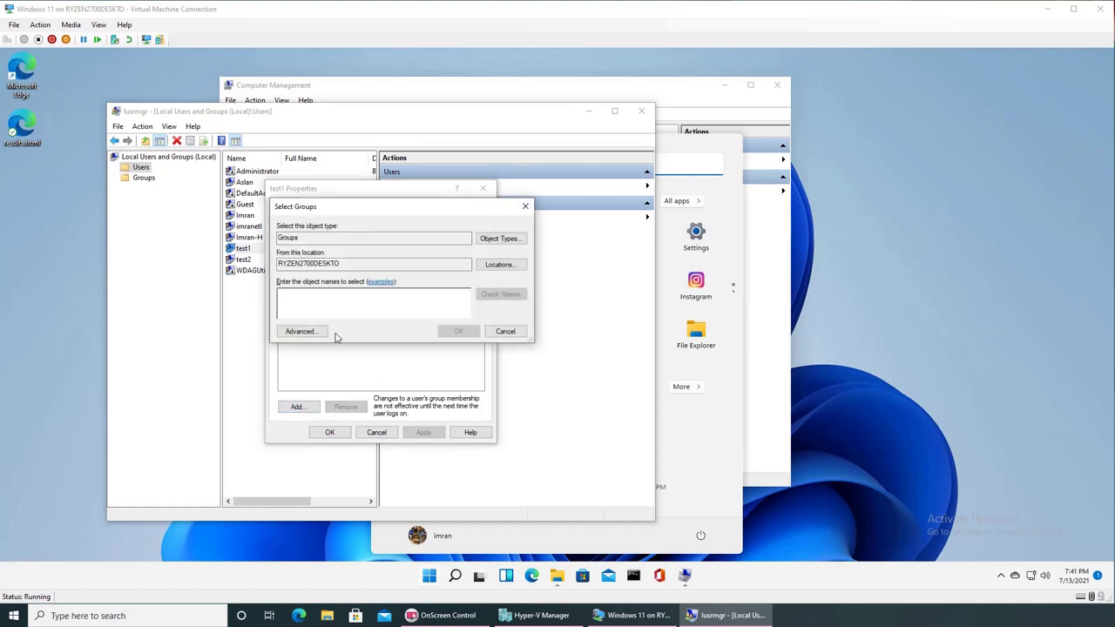
pyautogui.click(303, 332)
pyautogui.click(542, 333)
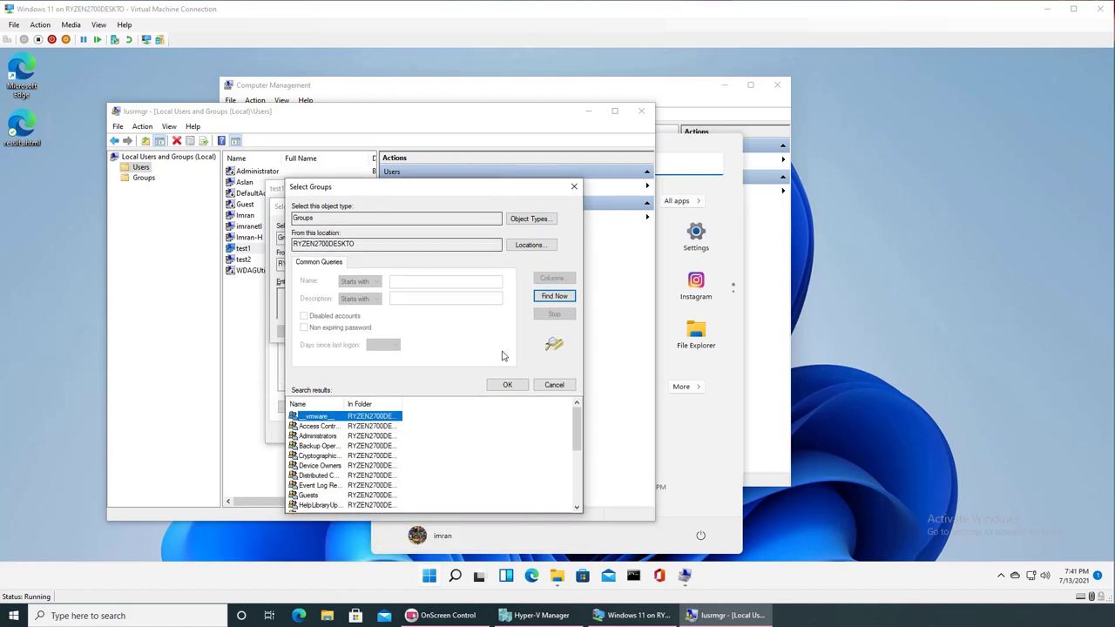
# Pick Hyper-V Administrators, then cancel out without adding it to test1.
pyautogui.scroll(-2, 566, 496)
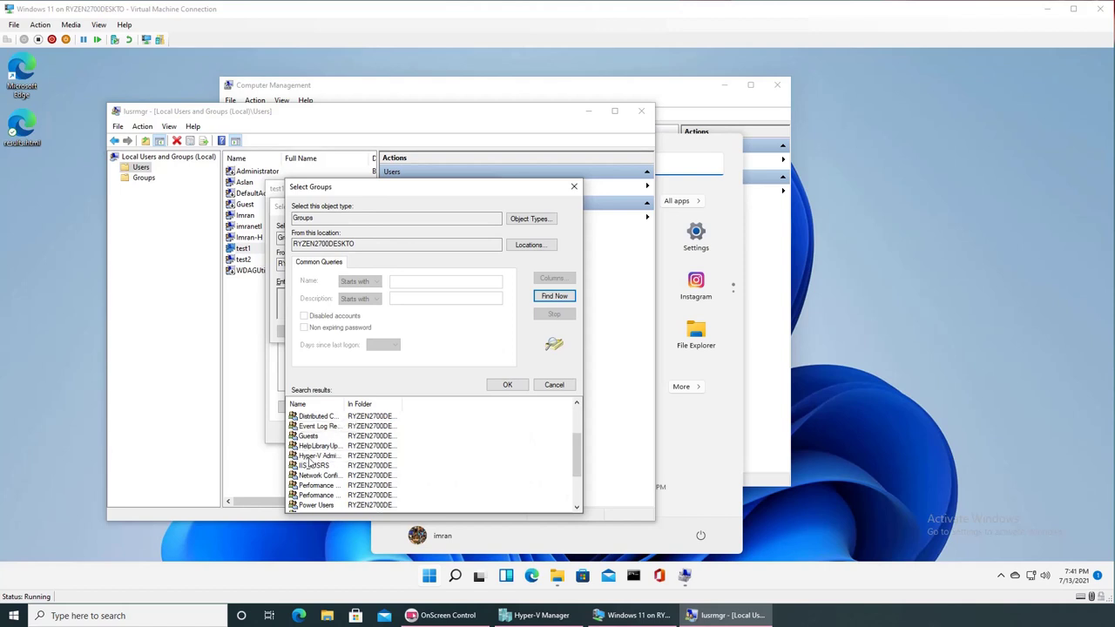
pyautogui.doubleClick(346, 404)
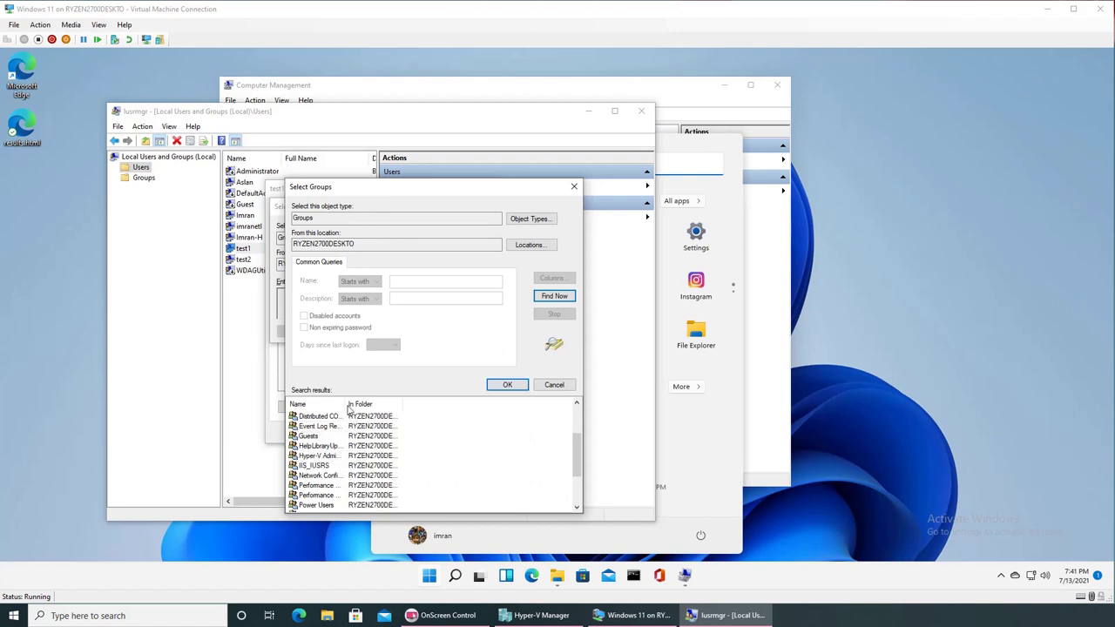
pyautogui.click(323, 458)
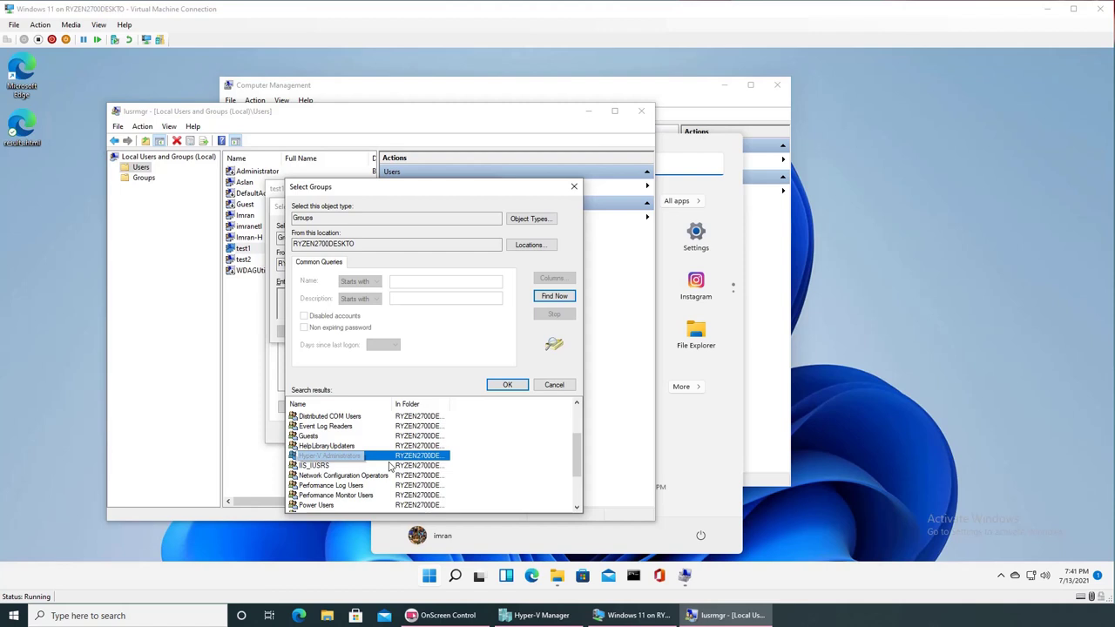
pyautogui.click(526, 390)
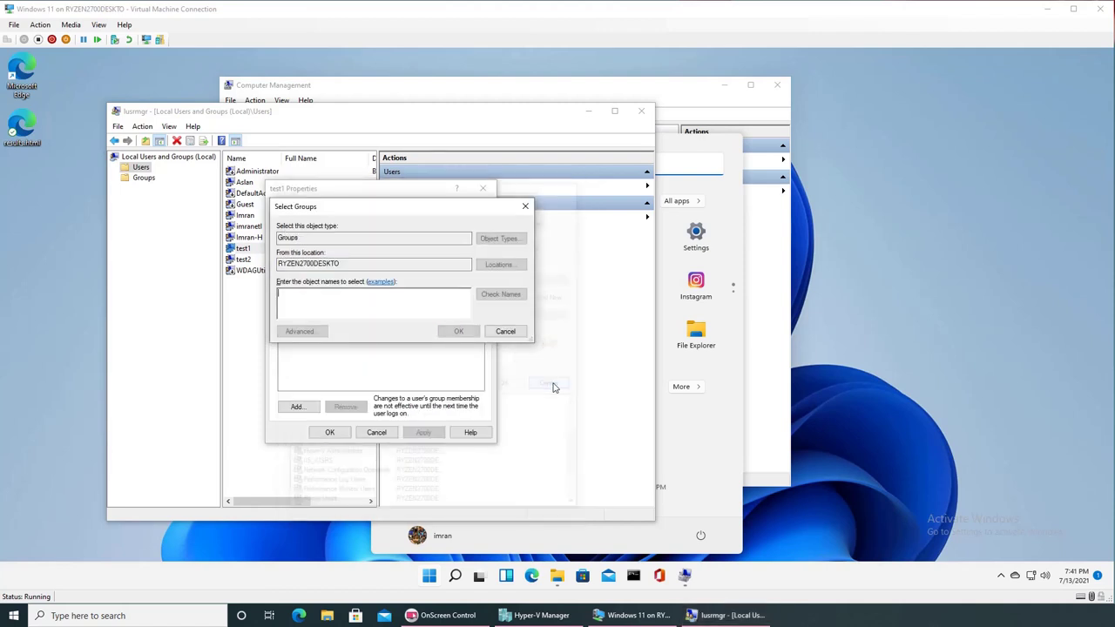
pyautogui.click(507, 334)
pyautogui.click(377, 432)
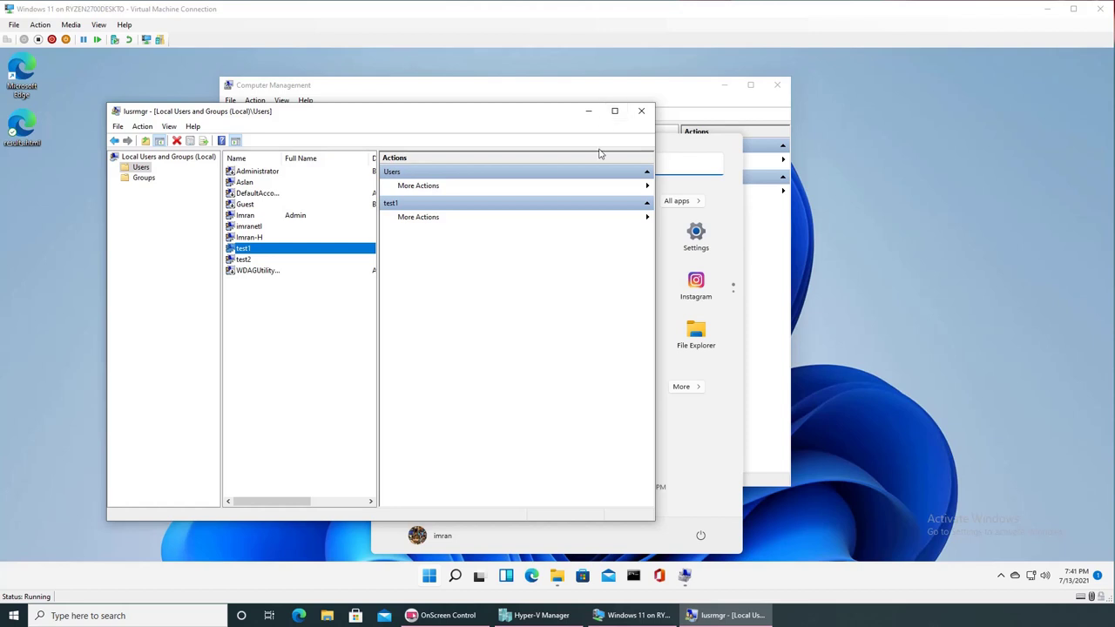
# Close the host's lusrmgr console and return to Computer Management, dismissing the Start menu.
pyautogui.click(641, 111)
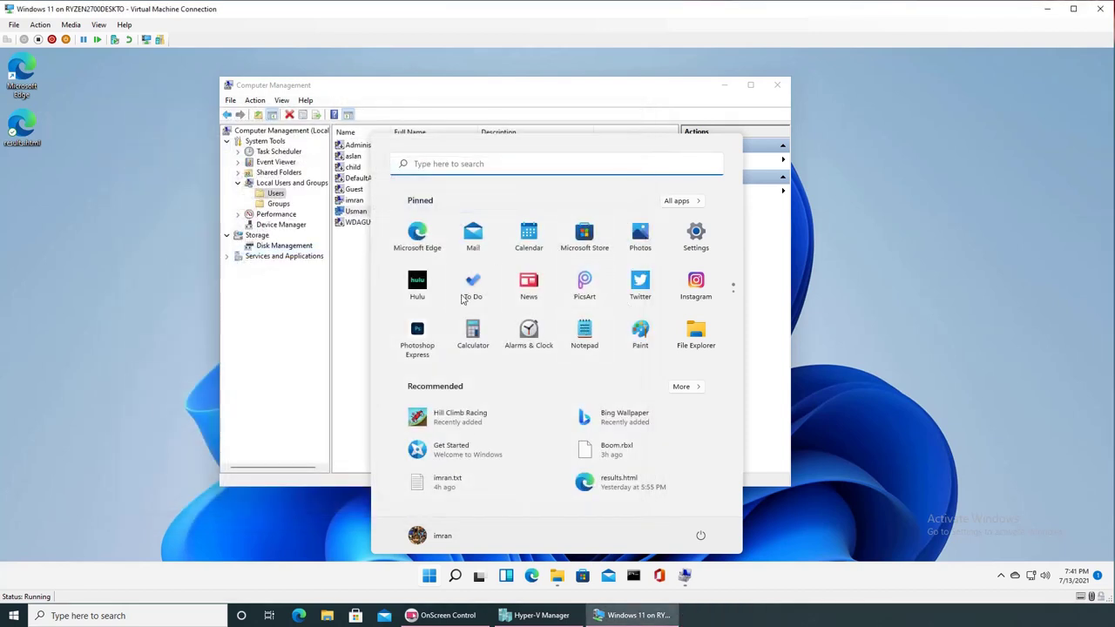
pyautogui.click(483, 116)
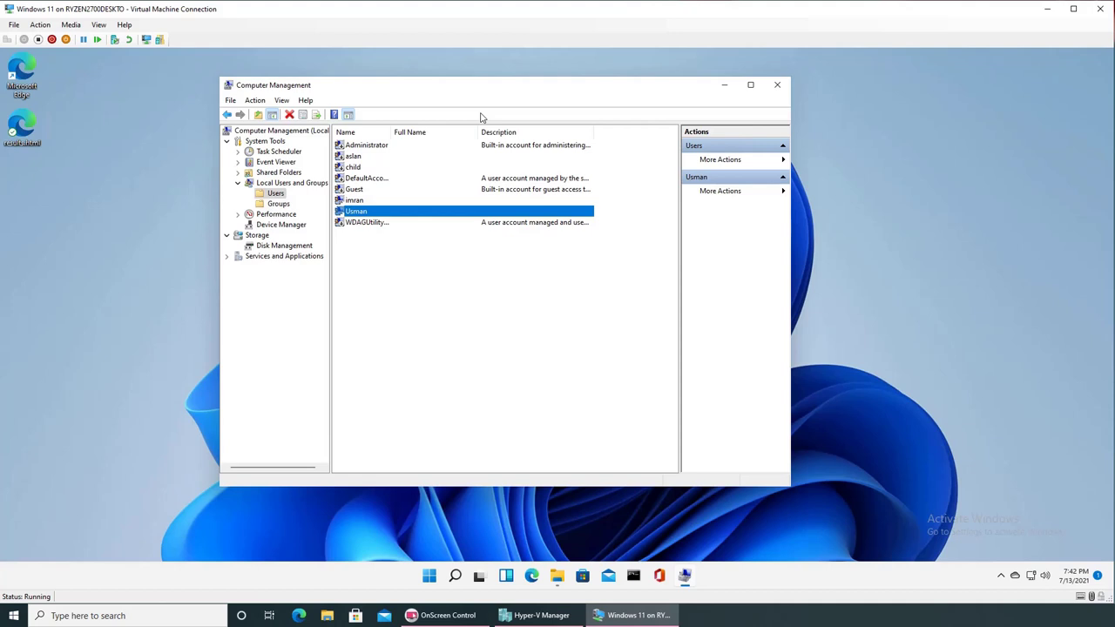
# Show Groups, open New Group and its Add member picker, then close both unused.
pyautogui.click(480, 239)
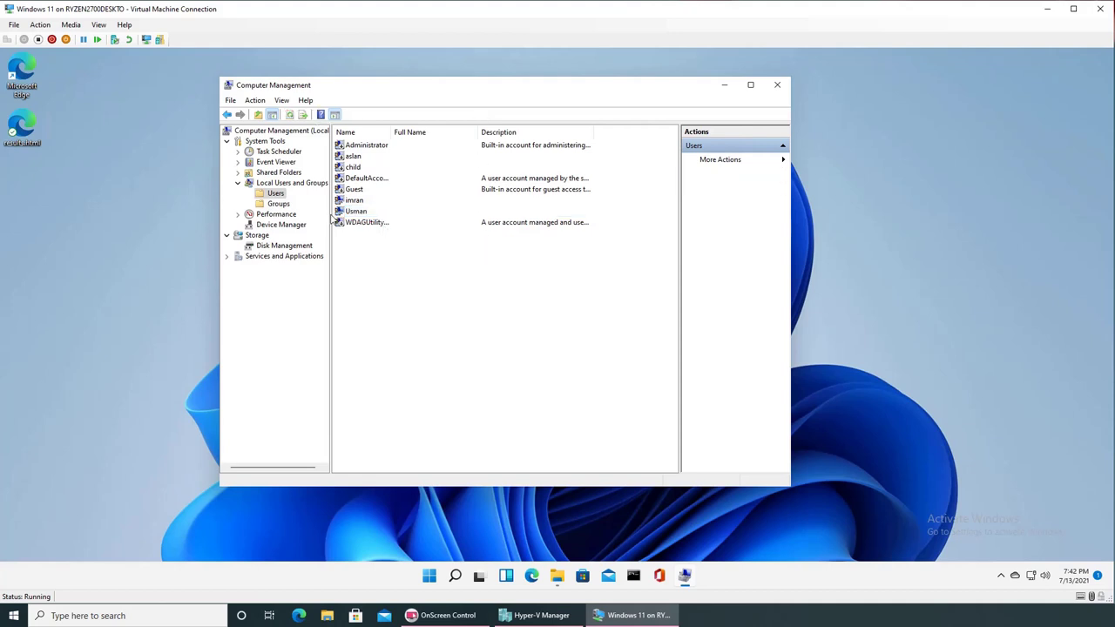
pyautogui.click(274, 204)
pyautogui.rightClick(383, 364)
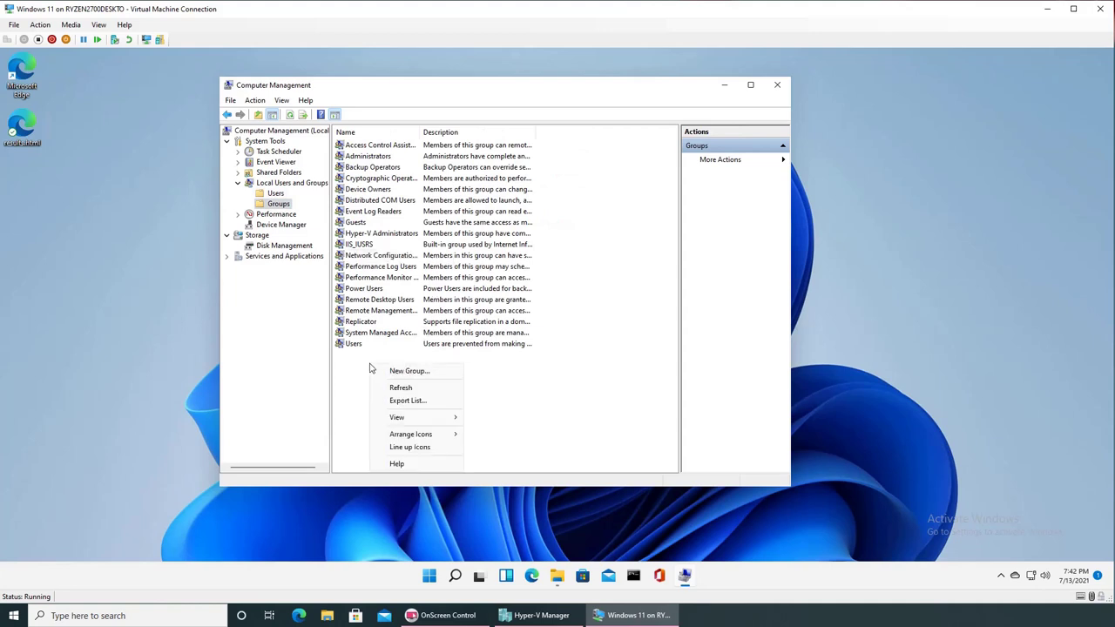
pyautogui.click(403, 371)
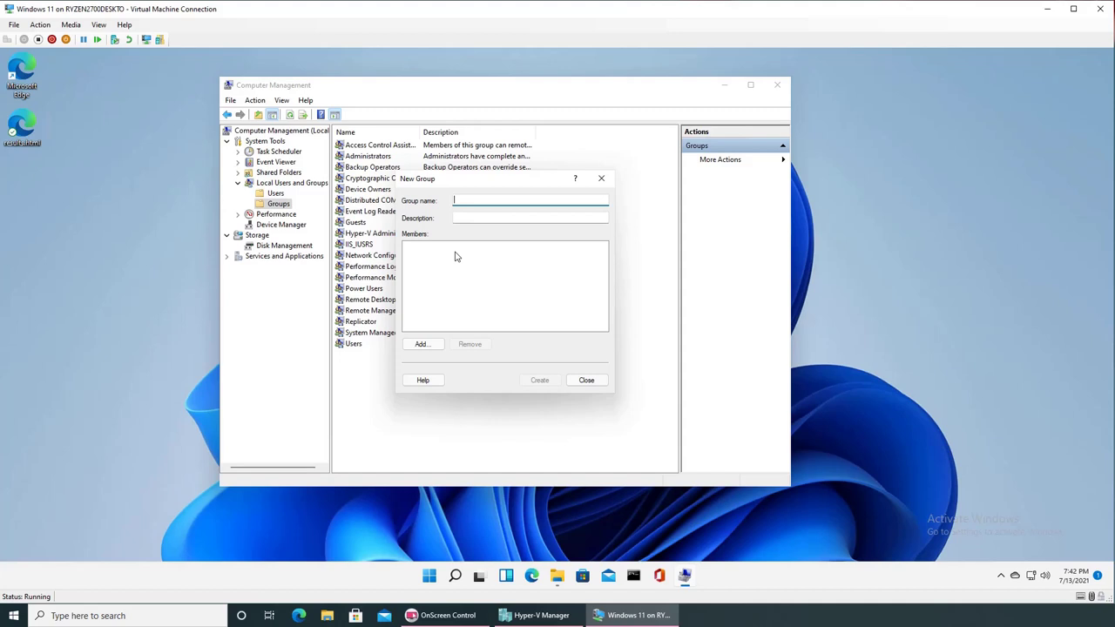
pyautogui.click(424, 346)
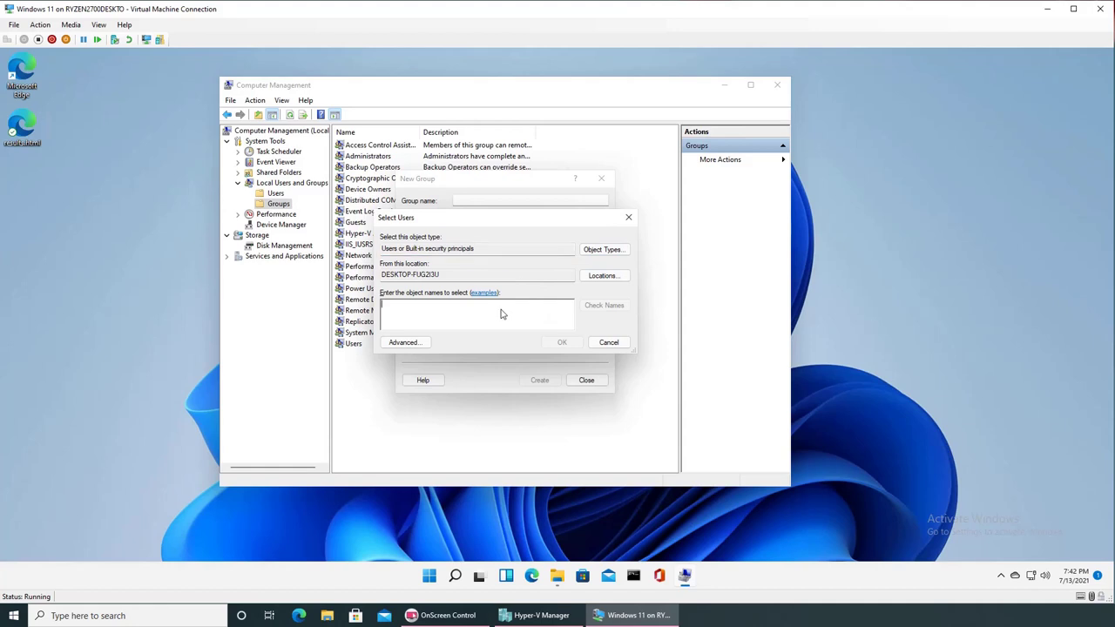
pyautogui.click(608, 343)
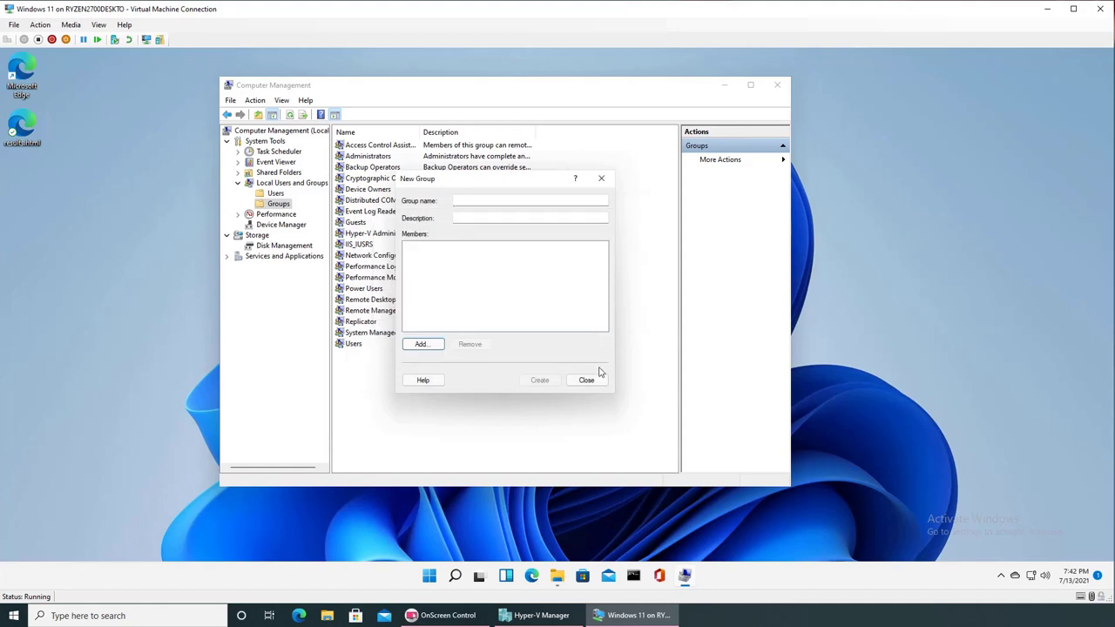
pyautogui.click(592, 382)
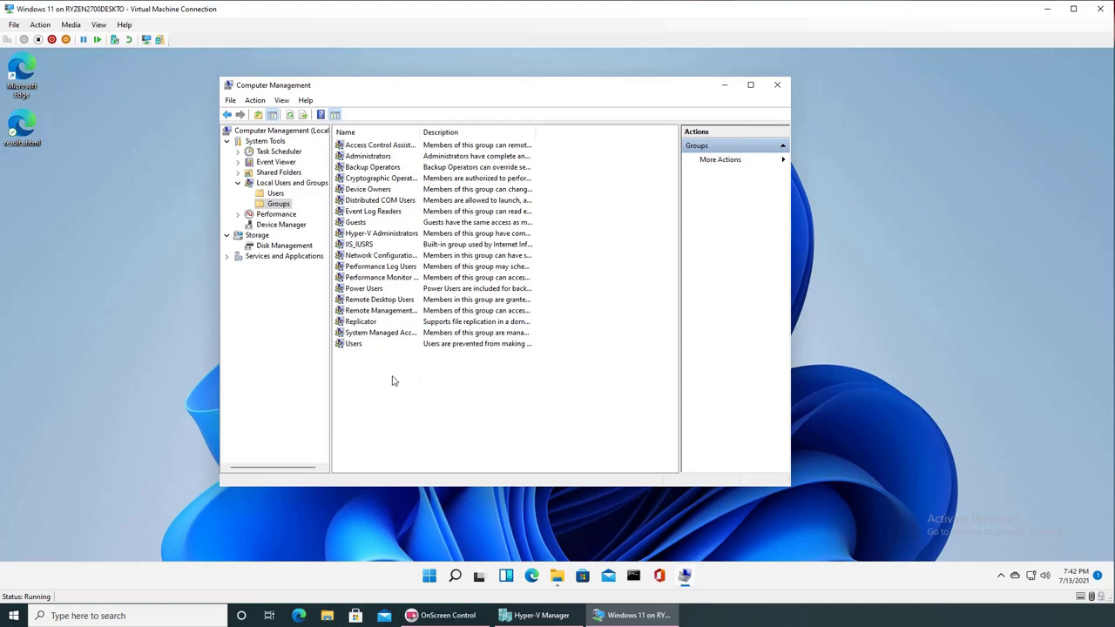
# Select Hyper-V Administrators, return to Users, and try the last accounts' context menus.
pyautogui.click(395, 236)
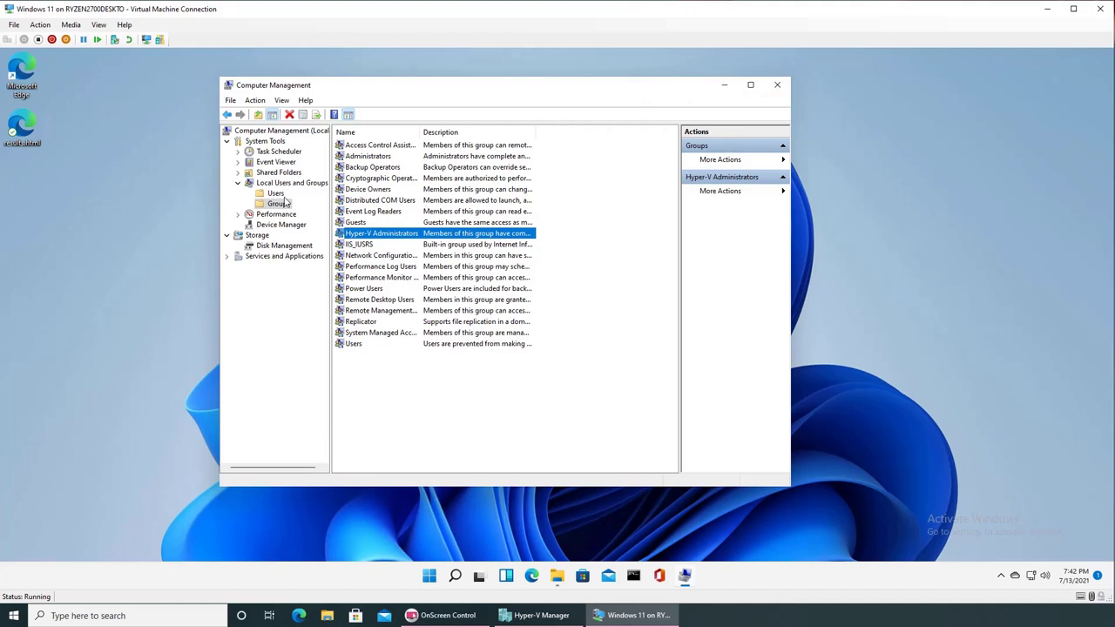
pyautogui.click(274, 193)
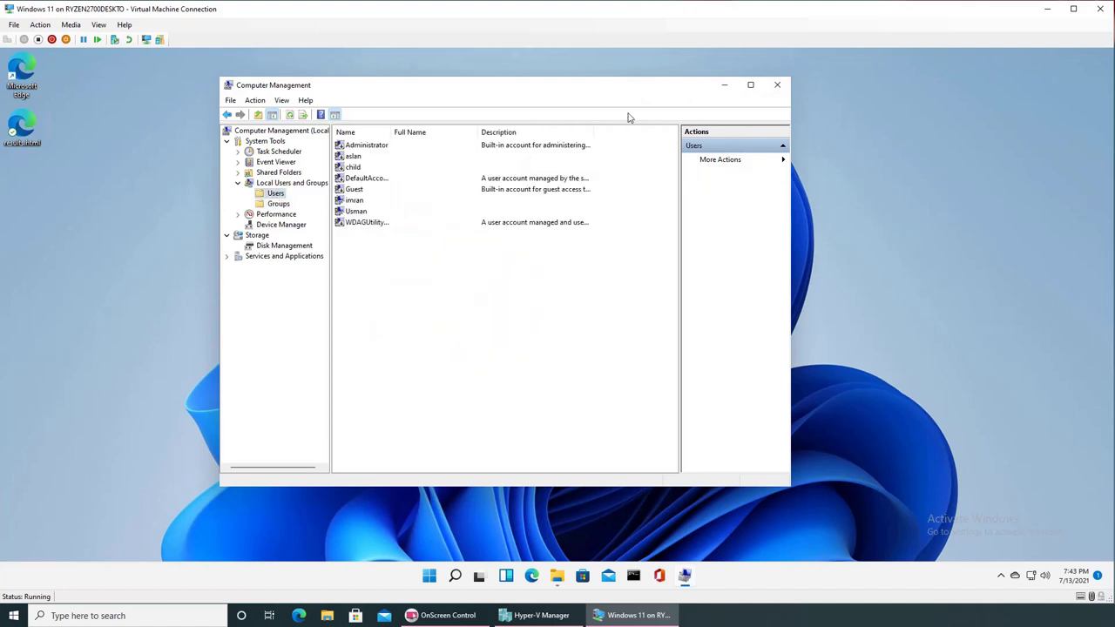
pyautogui.rightClick(357, 201)
pyautogui.click(347, 213)
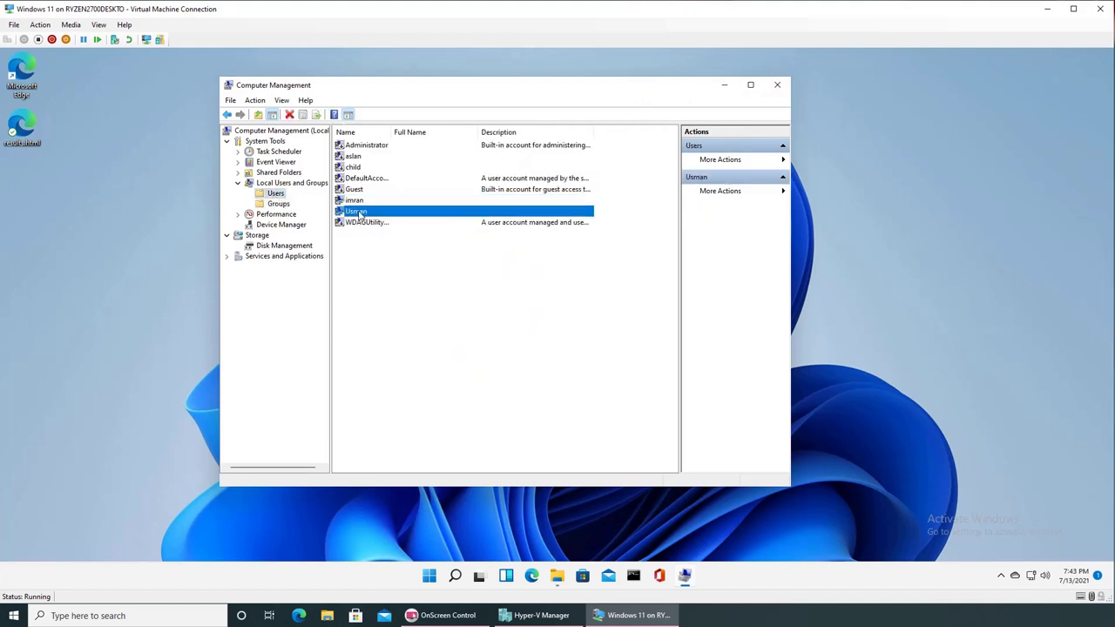
pyautogui.rightClick(350, 214)
pyautogui.click(351, 214)
pyautogui.rightClick(354, 215)
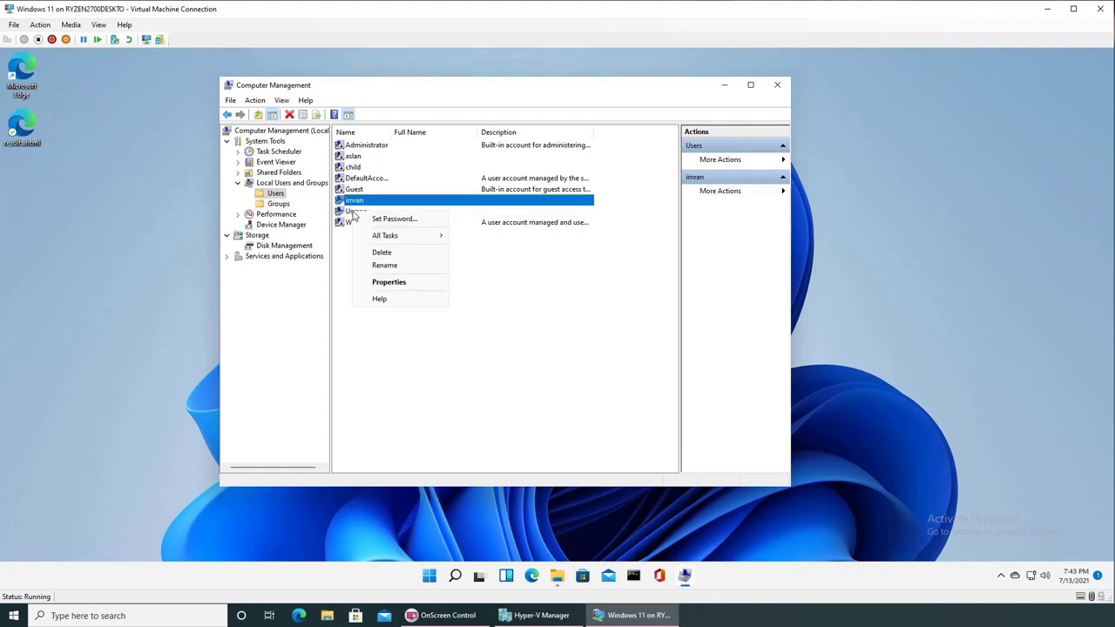
pyautogui.click(474, 335)
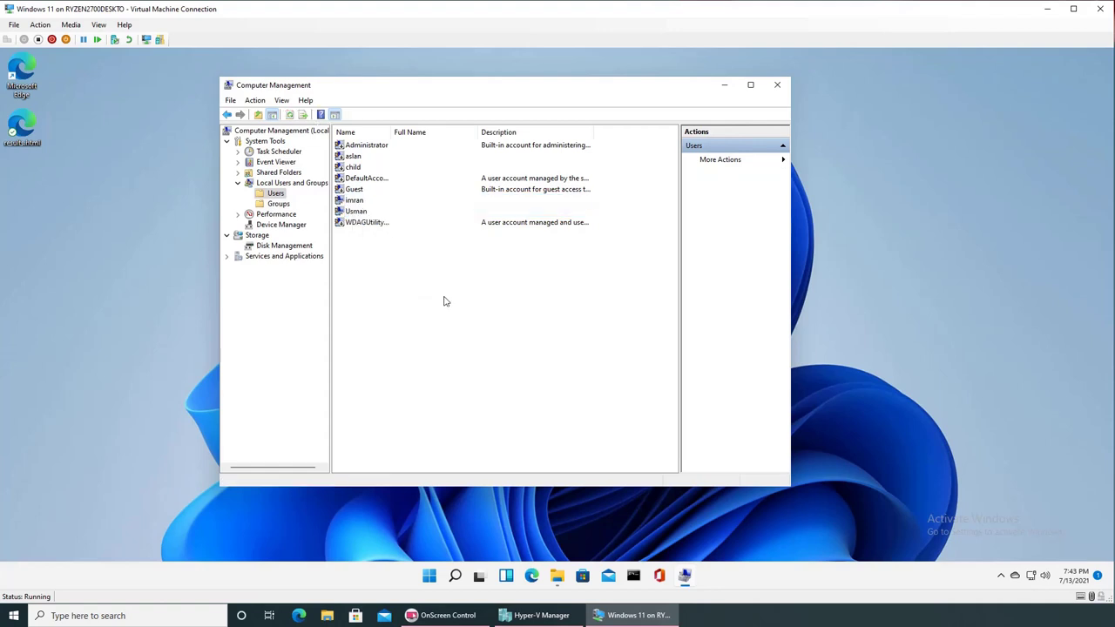
# Browse all groups from the second-to-last account's Member Of tab via Add > Advanced, then cancel out.
pyautogui.rightClick(362, 212)
pyautogui.click(401, 282)
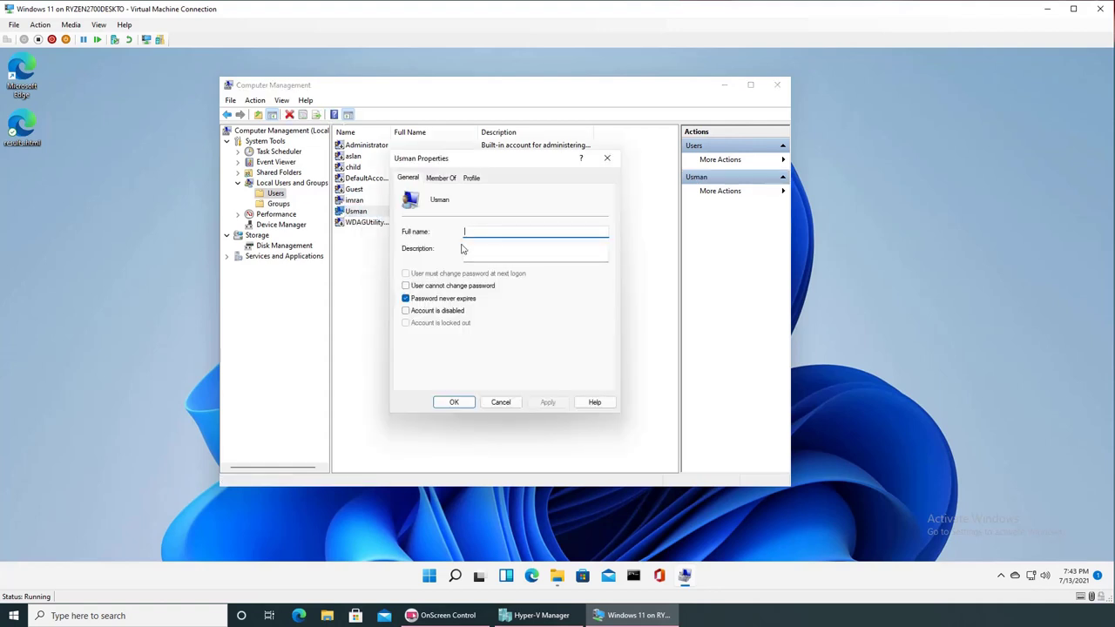
pyautogui.click(441, 177)
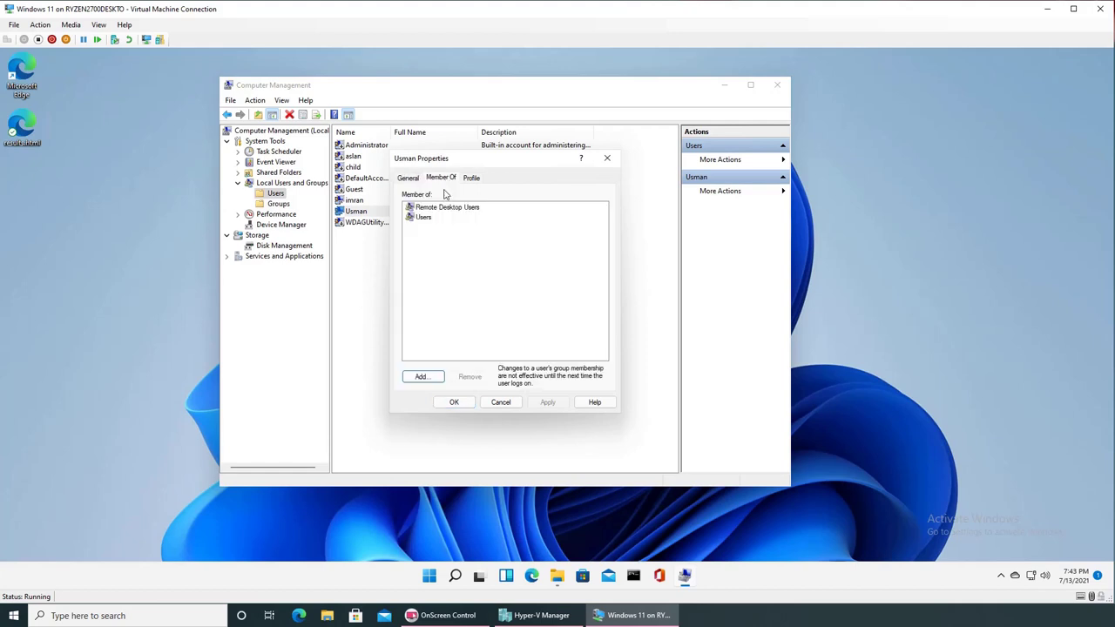
pyautogui.click(422, 377)
pyautogui.click(433, 304)
pyautogui.click(667, 303)
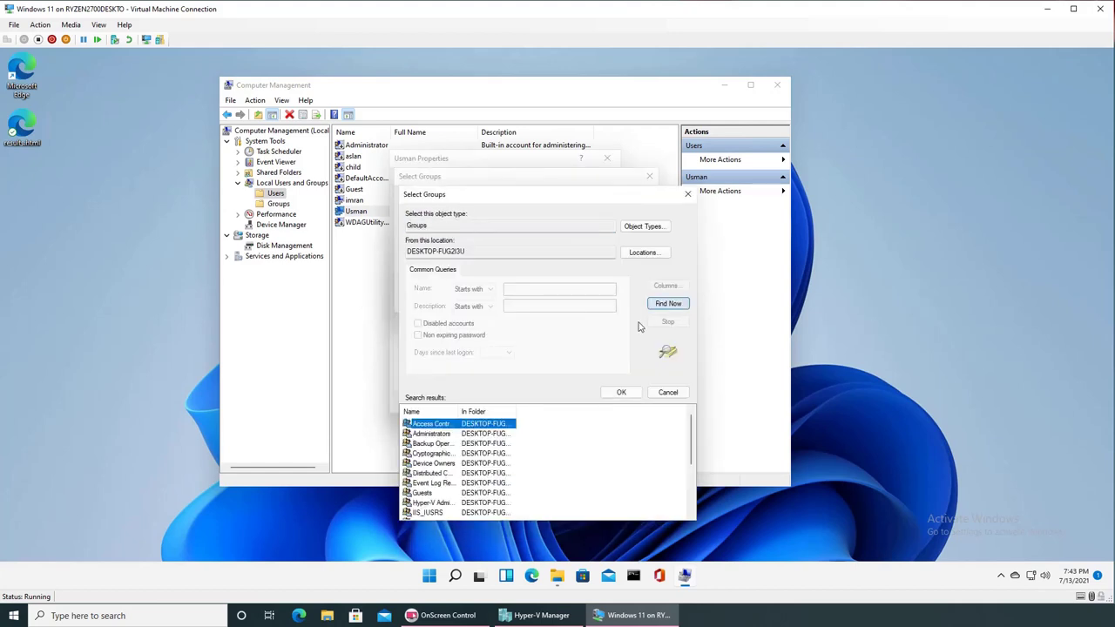
pyautogui.scroll(-3, 498, 459)
pyautogui.scroll(3, 498, 462)
pyautogui.click(667, 392)
pyautogui.click(624, 303)
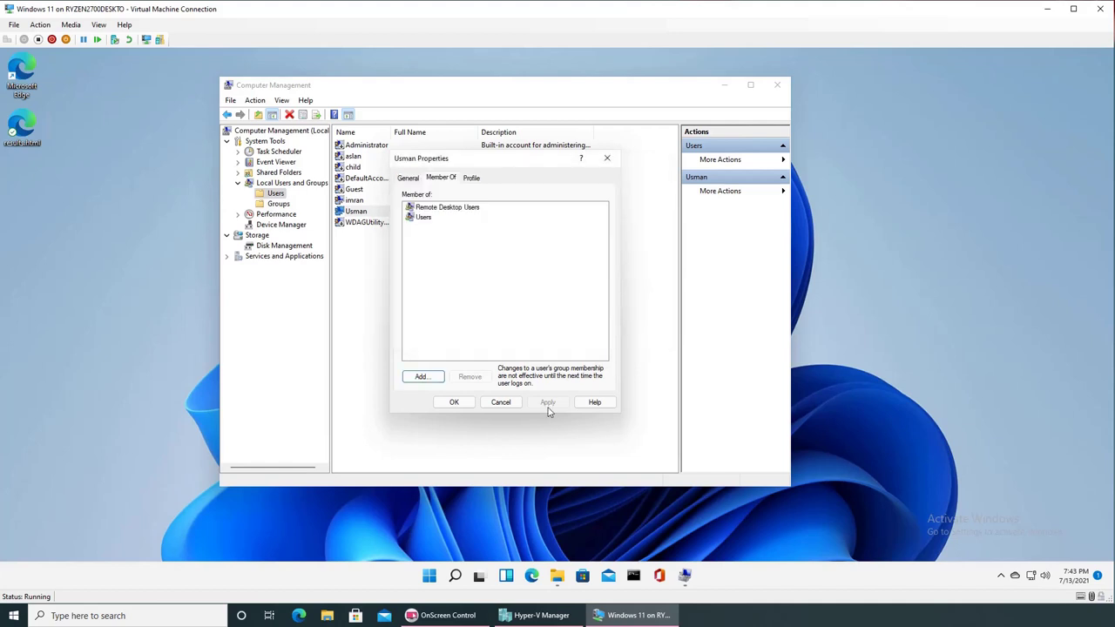
pyautogui.click(500, 403)
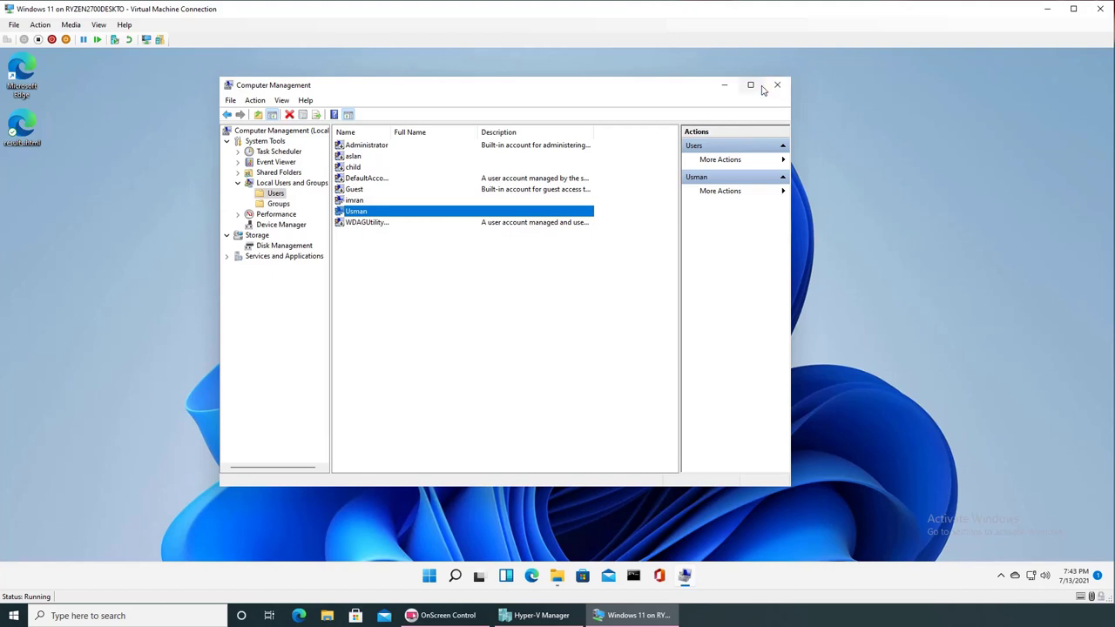
pyautogui.moveTo(761, 90)
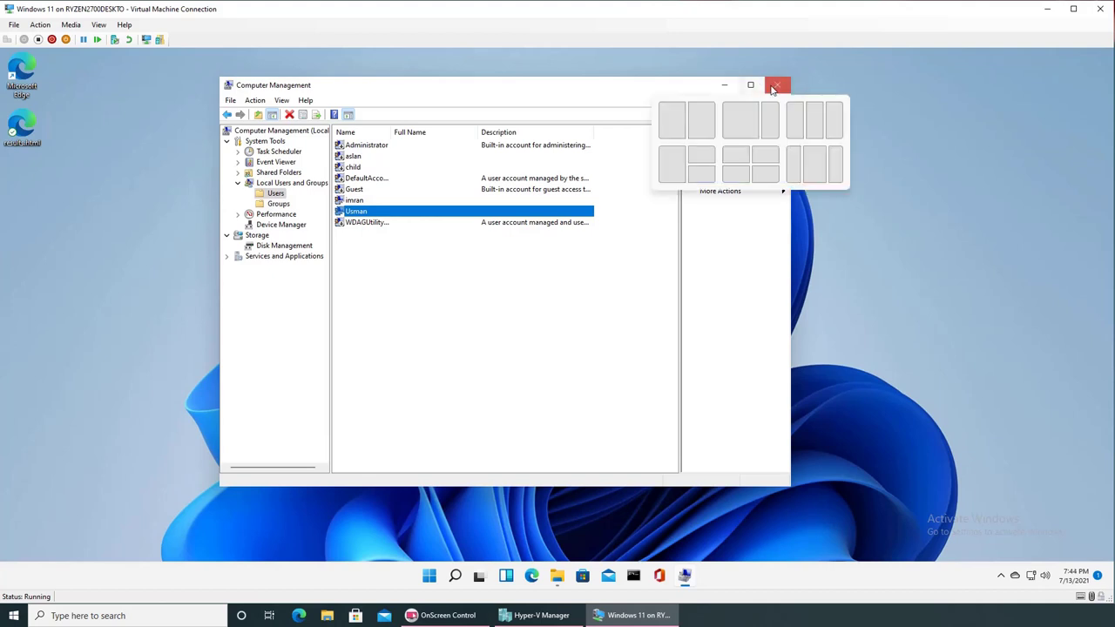